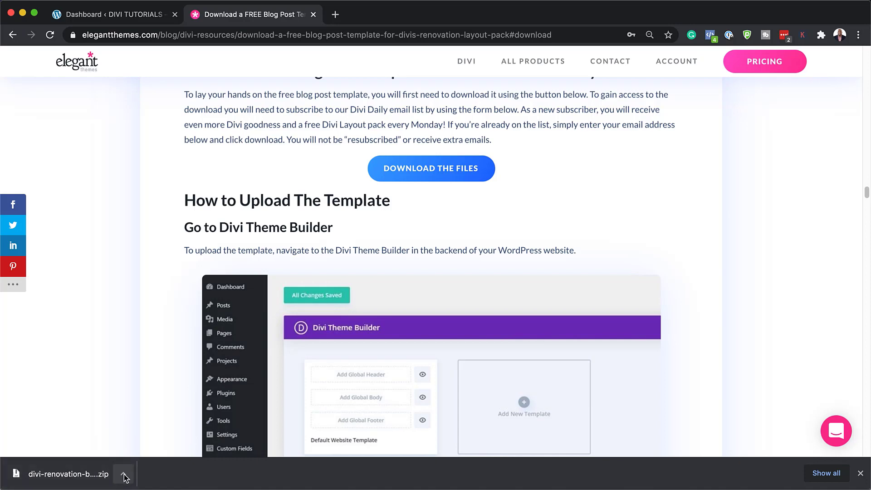
- Locate the downloaded divi-renovation blog post template zip in Finder, extract it, open its folder, and move the Finder window aside
{"action": "left_click", "coordinate": [124, 476]}
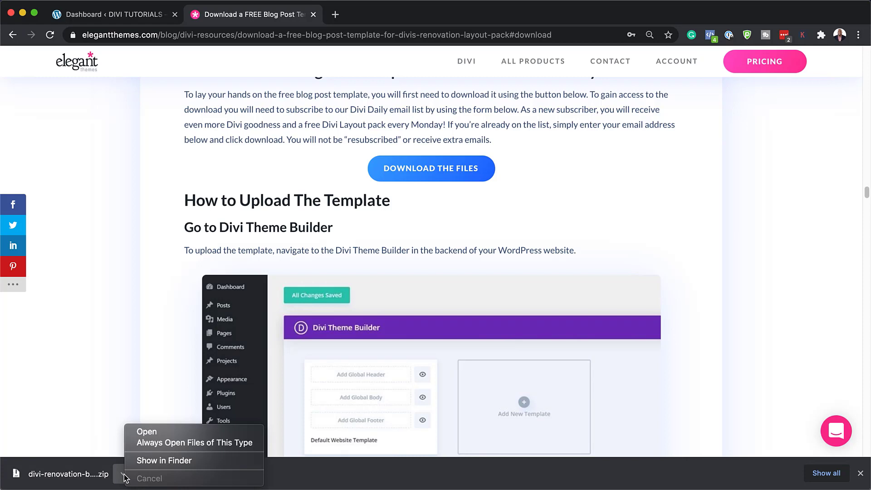
{"action": "left_click", "coordinate": [162, 461]}
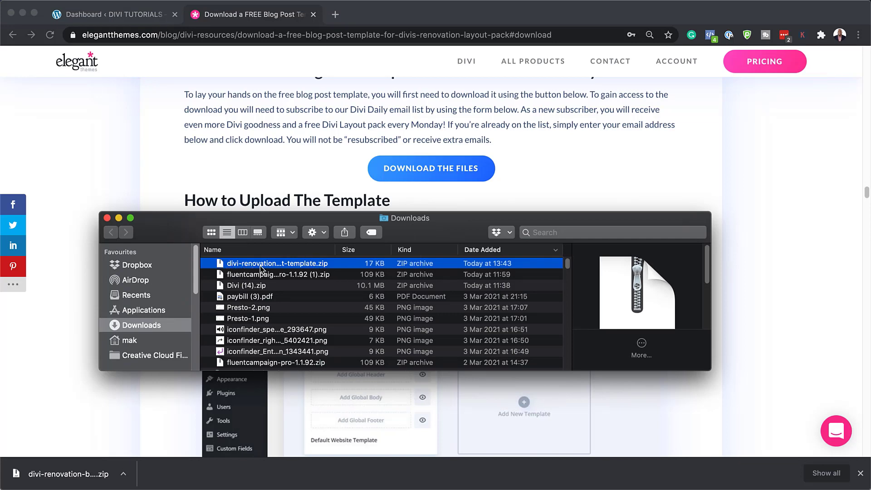
{"action": "double_click", "coordinate": [221, 264]}
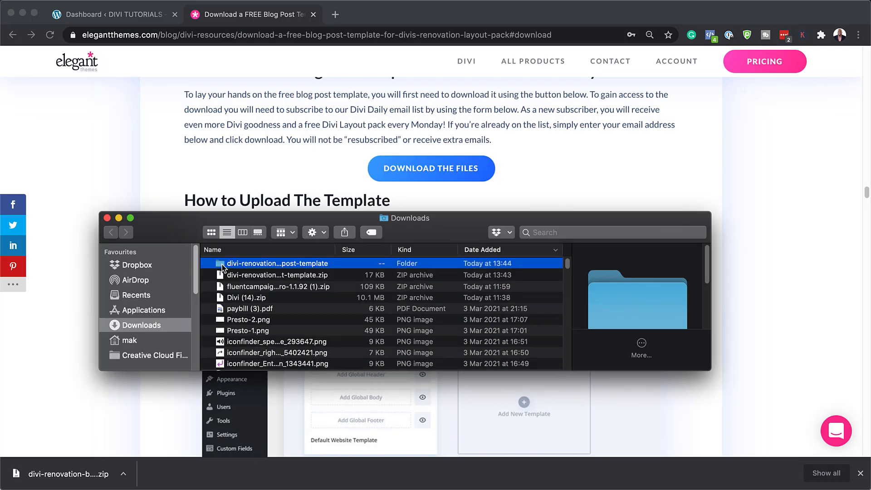
{"action": "double_click", "coordinate": [222, 264]}
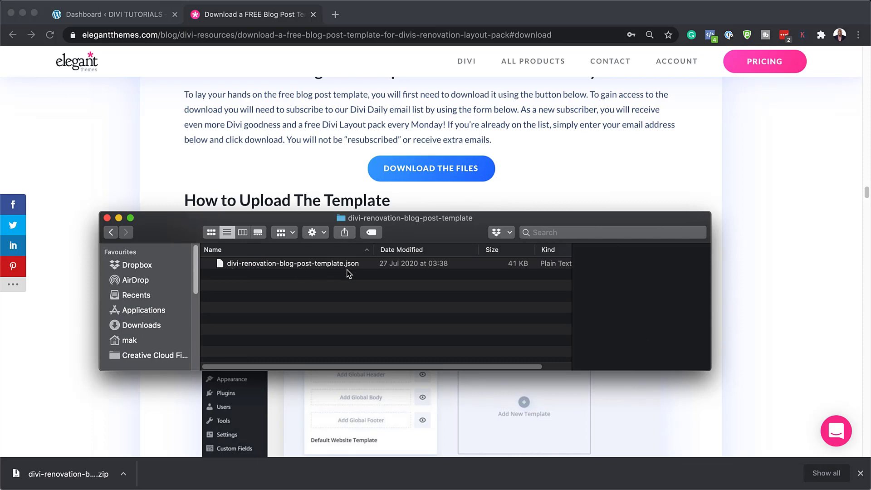
{"action": "left_click_drag", "start_coordinate": [445, 223], "coordinate": [336, 488]}
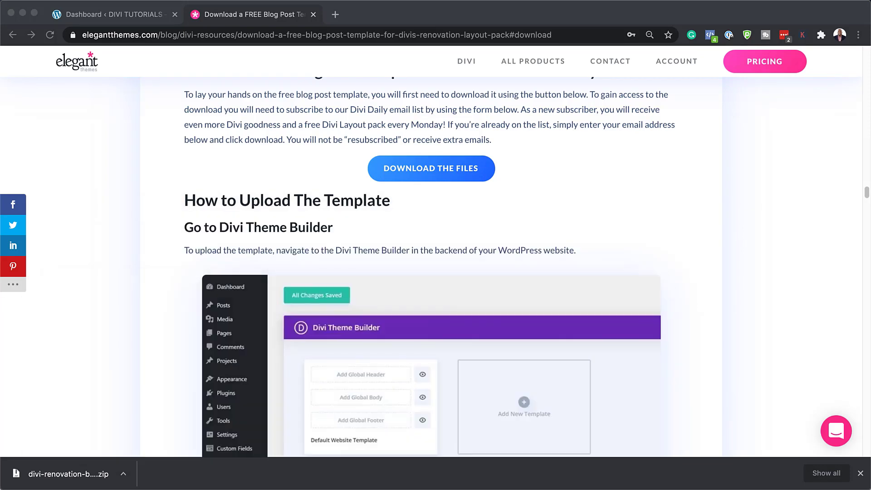
{"action": "left_click", "coordinate": [861, 473]}
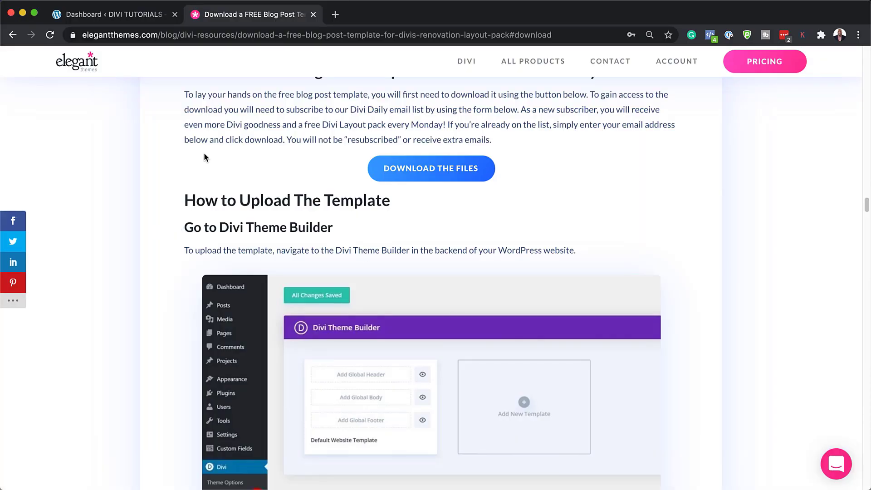
- Go to the Divi Theme Builder in the DIVI TUTORIALS WordPress dashboard
{"action": "left_click", "coordinate": [143, 15]}
{"action": "mouse_move", "coordinate": [40, 384]}
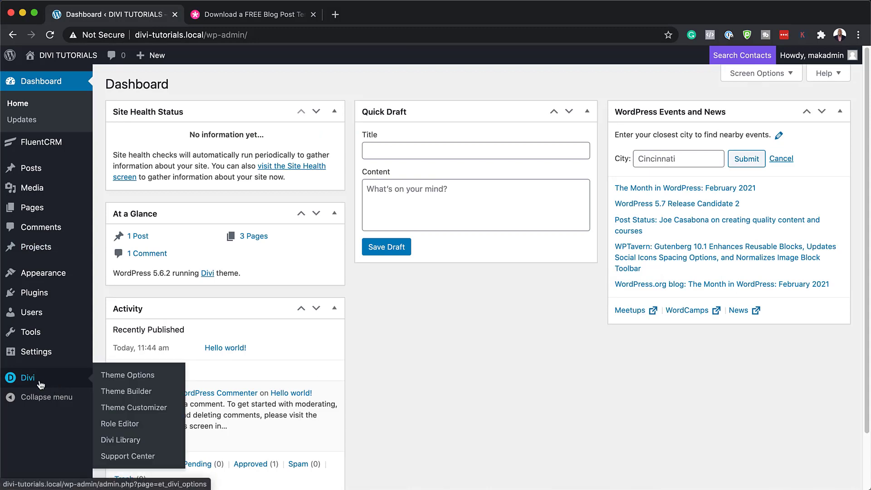
{"action": "left_click", "coordinate": [136, 397]}
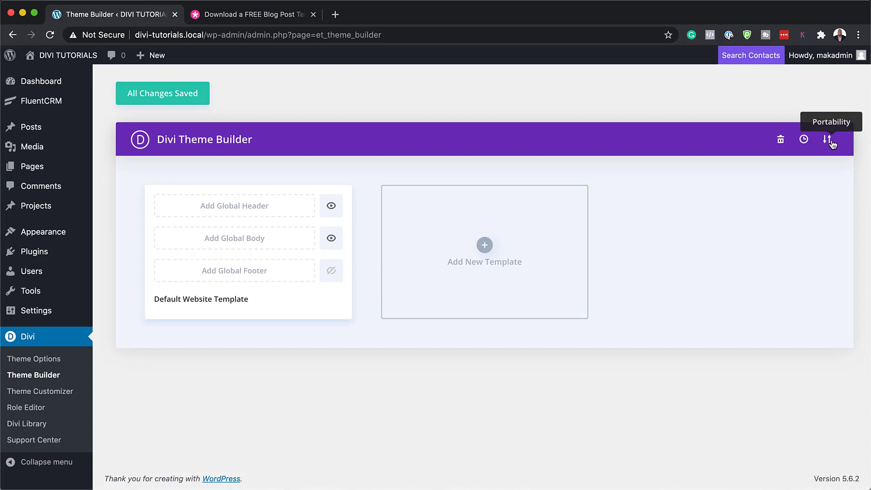
- Import divi-renovation-blog-post-template.json into the Theme Builder, keeping the default override options
{"action": "left_click", "coordinate": [829, 140]}
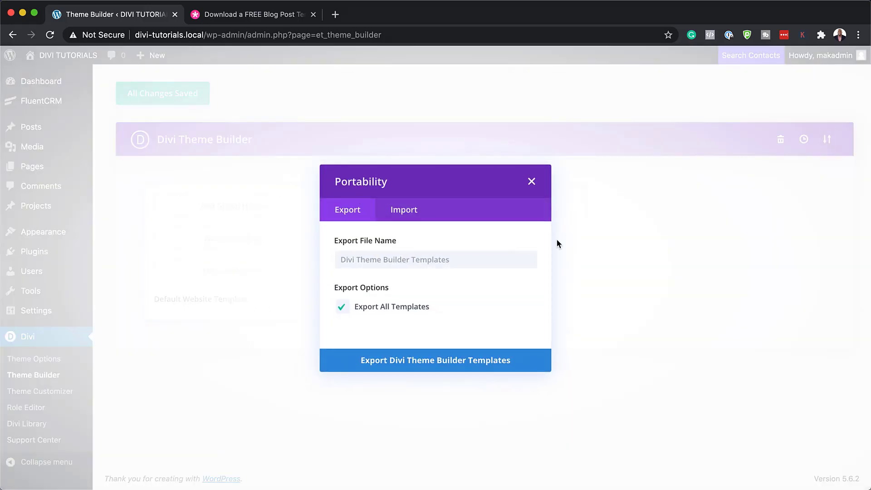
{"action": "left_click", "coordinate": [404, 213]}
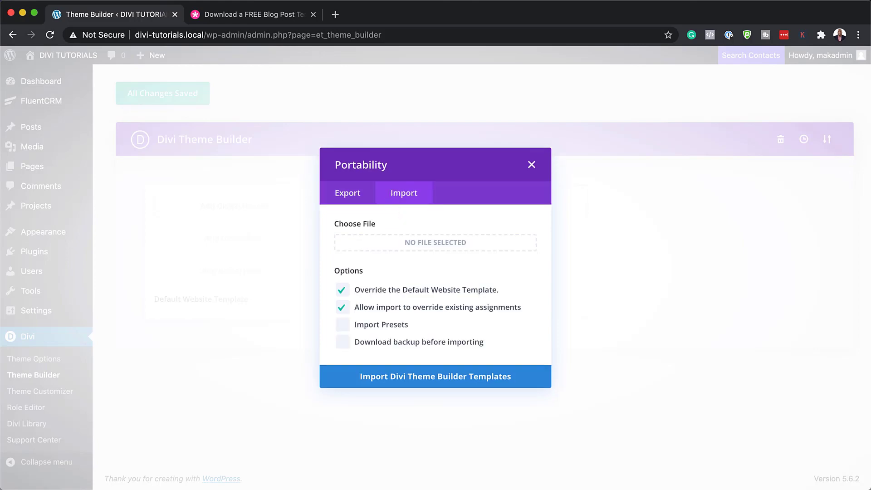
{"action": "left_click", "coordinate": [435, 242]}
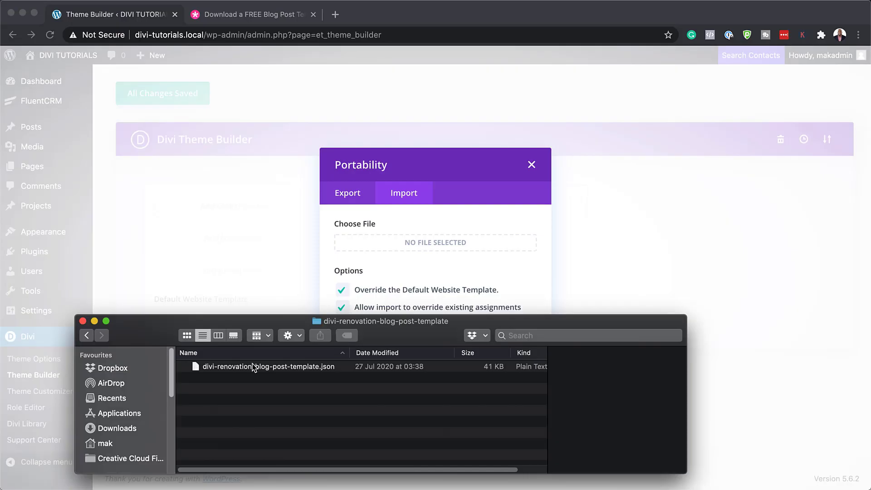
{"action": "left_click", "coordinate": [228, 368]}
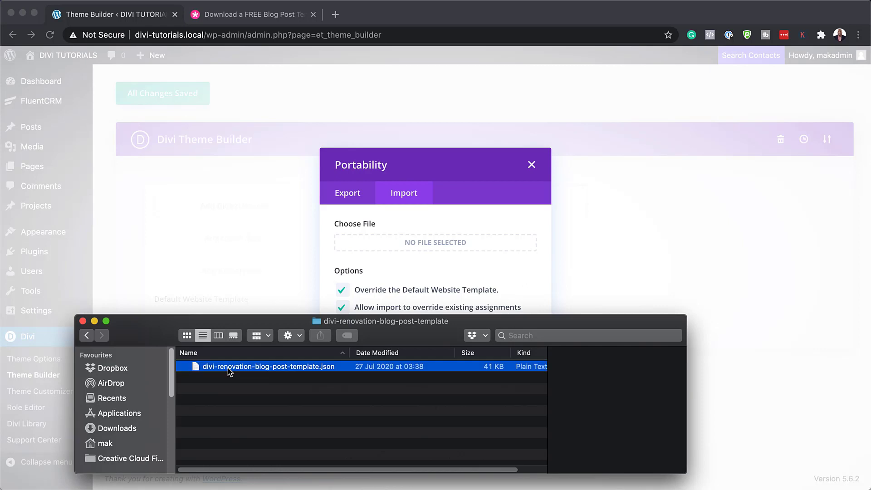
{"action": "left_click_drag", "start_coordinate": [195, 367], "coordinate": [396, 246]}
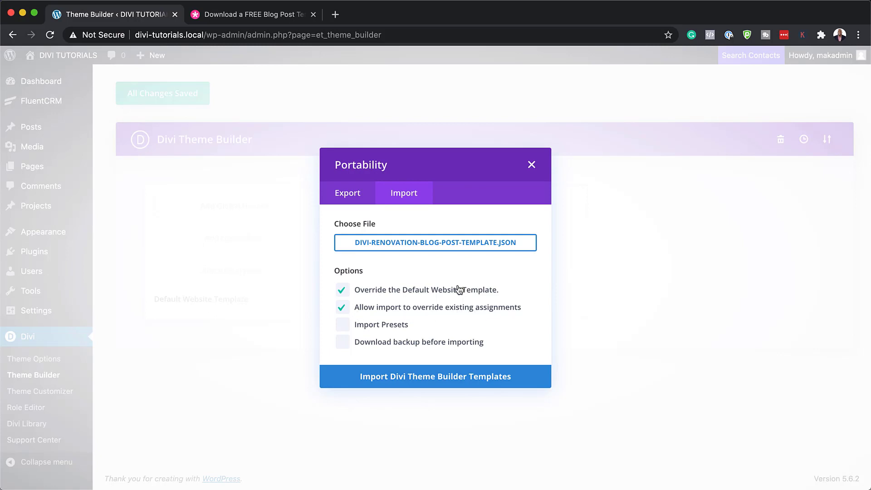
{"action": "left_click", "coordinate": [418, 380]}
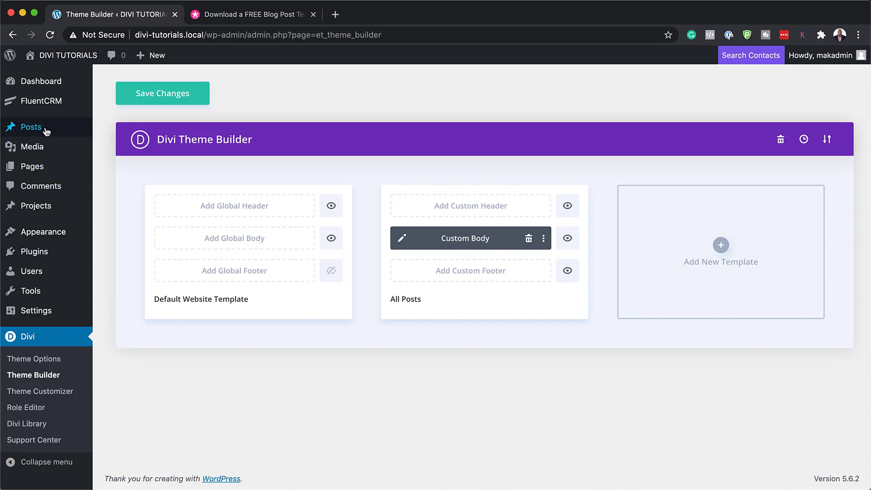
- View the existing "Hello world!" post on the live site in a separate browser tab
{"action": "mouse_move", "coordinate": [47, 132]}
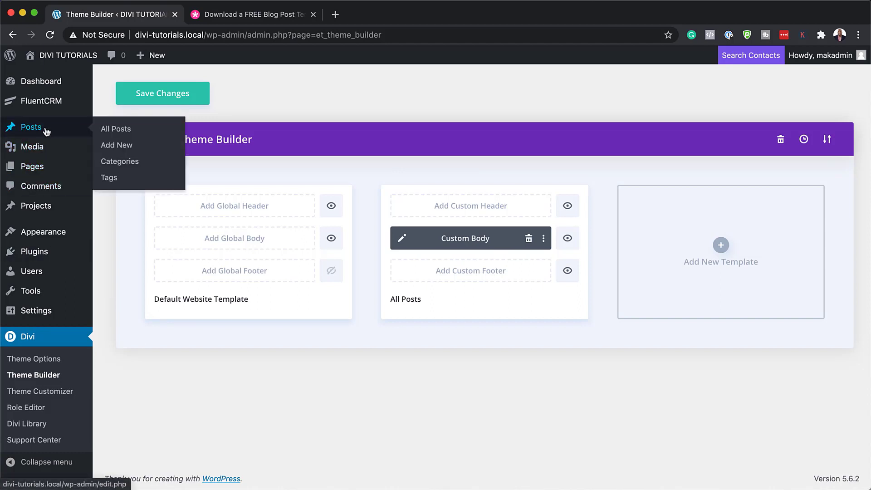
{"action": "left_click", "coordinate": [129, 149], "text": "super"}
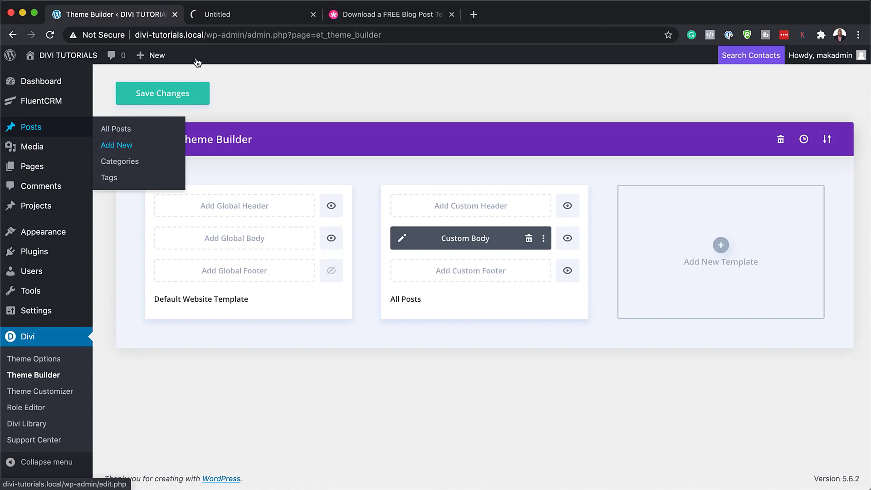
{"action": "left_click", "coordinate": [235, 18]}
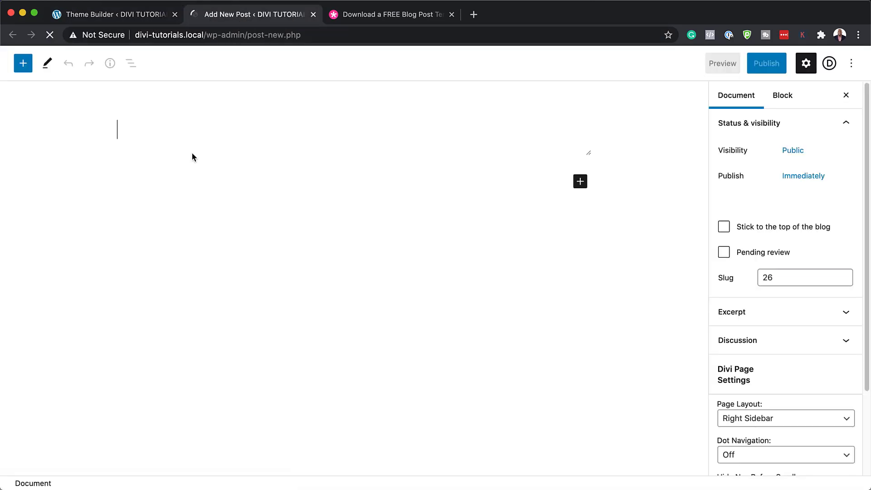
{"action": "left_click", "coordinate": [18, 65]}
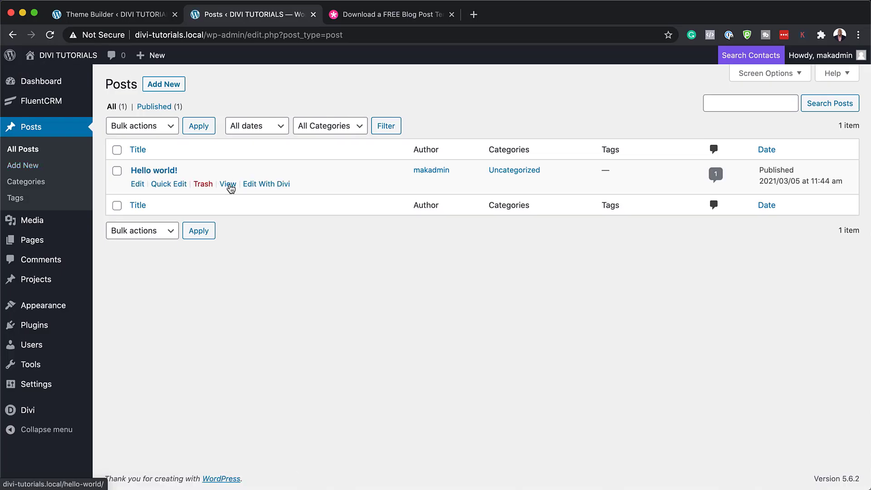
{"action": "left_click", "coordinate": [228, 184]}
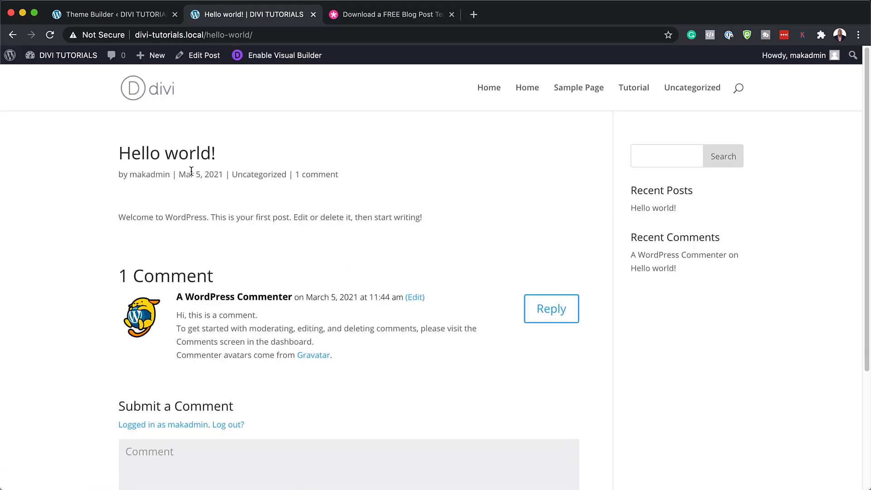
- Save the Theme Builder changes and reload the live "Hello world!" post
{"action": "left_click", "coordinate": [128, 15]}
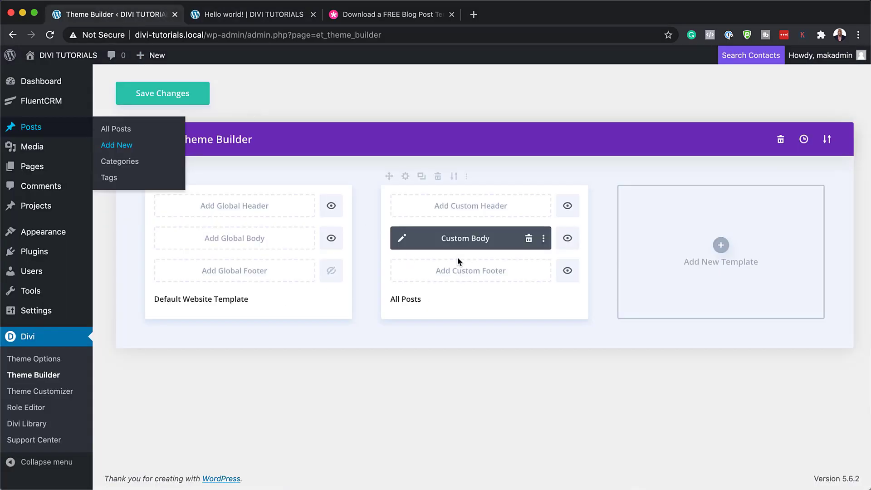
{"action": "left_click", "coordinate": [173, 93]}
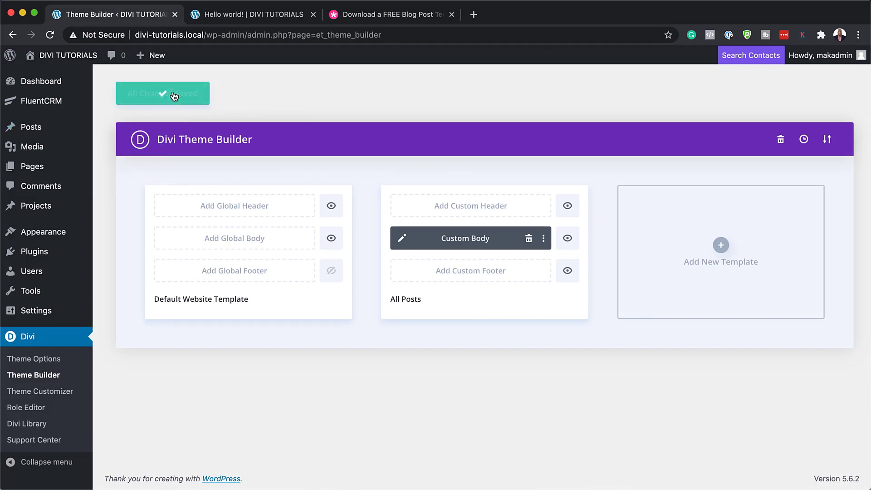
{"action": "left_click", "coordinate": [236, 17]}
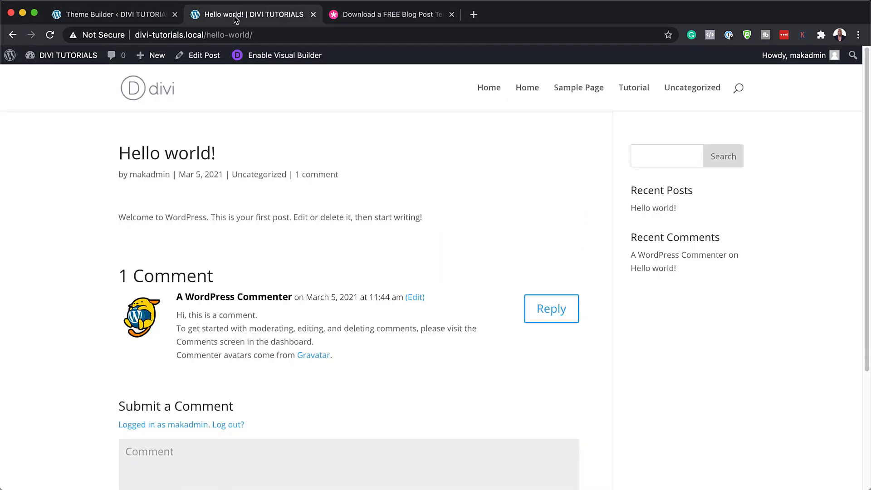
{"action": "left_click", "coordinate": [49, 35]}
- Examine the restyled "Hello world!" post from its title through the comments, related posts and contact sections
{"action": "scroll", "coordinate": [542, 274], "scroll_direction": "down", "scroll_amount": 6}
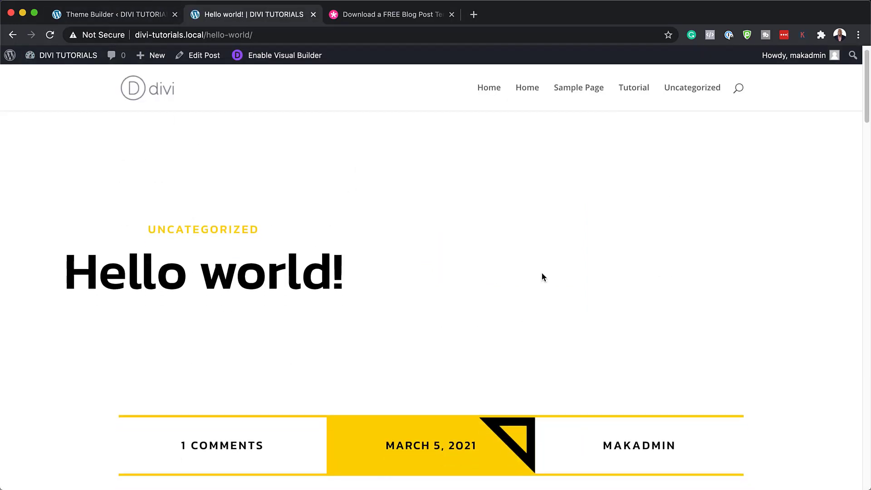
{"action": "scroll", "coordinate": [542, 272], "scroll_direction": "down", "scroll_amount": 15}
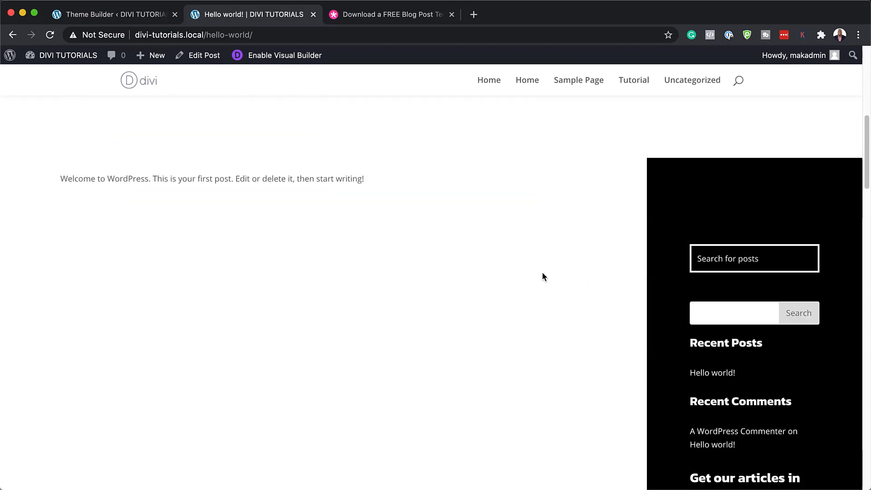
{"action": "scroll", "coordinate": [543, 276], "scroll_direction": "down", "scroll_amount": 12}
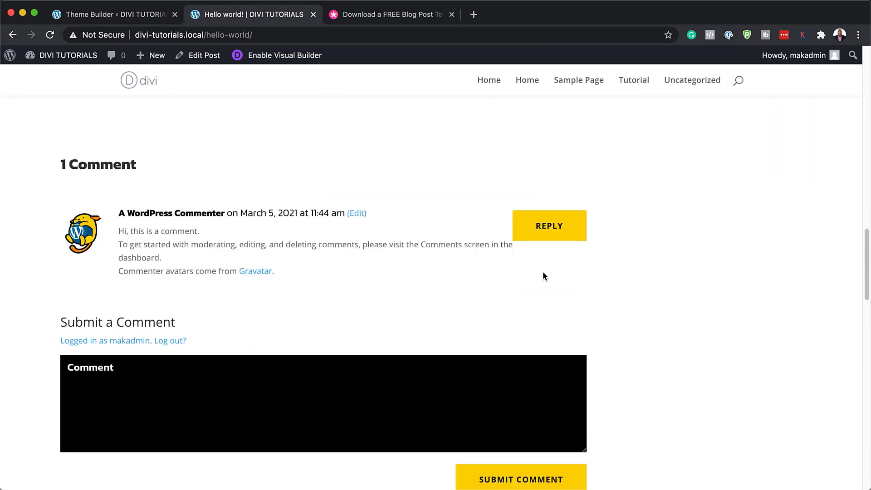
{"action": "scroll", "coordinate": [546, 274], "scroll_direction": "down", "scroll_amount": 12}
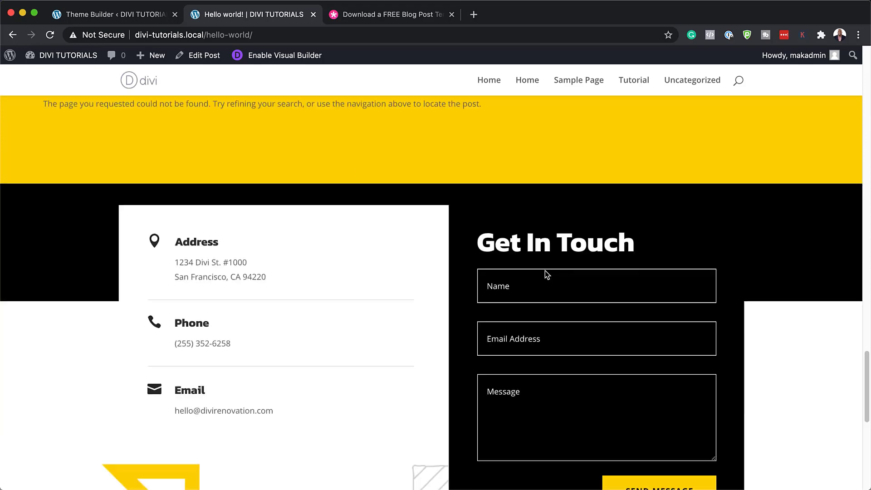
{"action": "scroll", "coordinate": [546, 271], "scroll_direction": "up", "scroll_amount": 10}
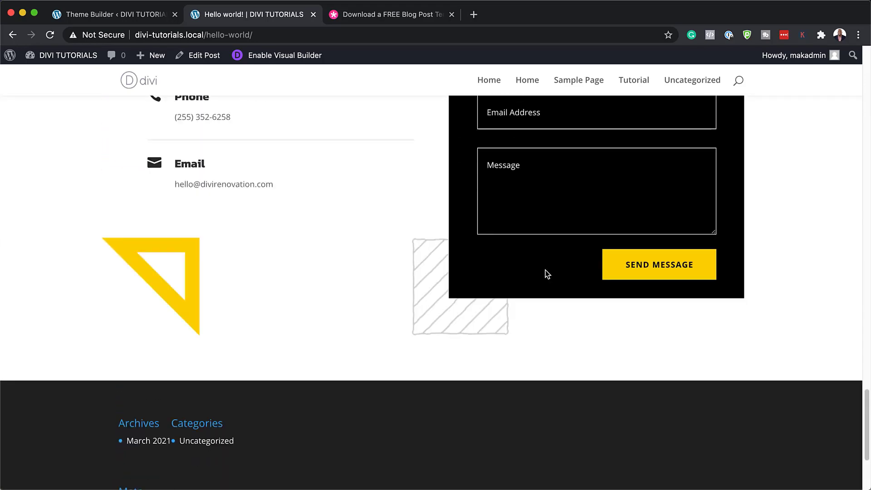
{"action": "scroll", "coordinate": [545, 270], "scroll_direction": "up", "scroll_amount": 15}
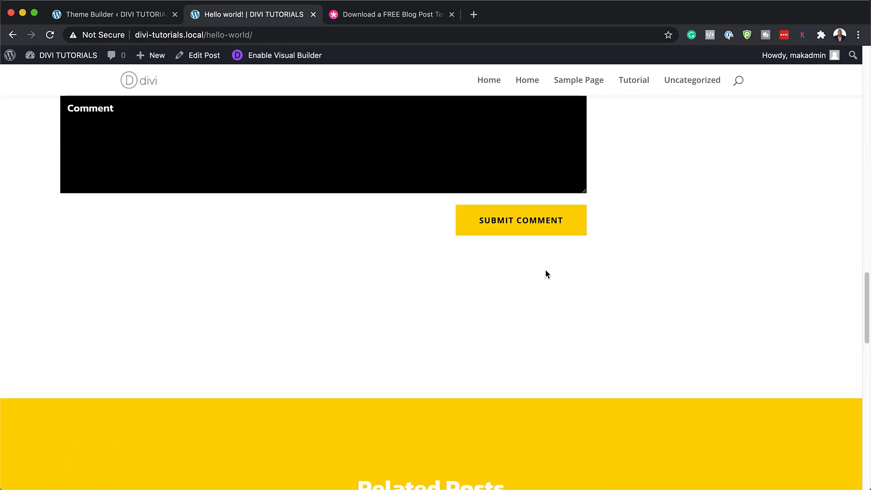
{"action": "scroll", "coordinate": [545, 270], "scroll_direction": "up", "scroll_amount": 10}
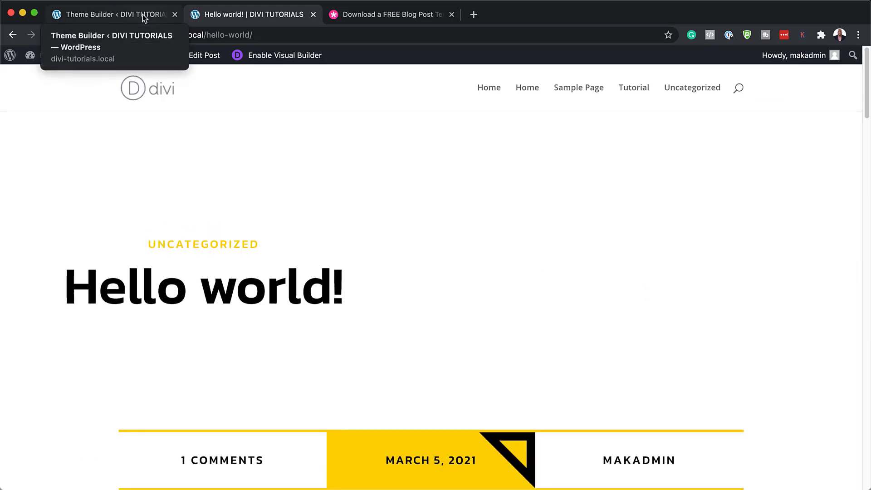
- Open the "Hello world!" post for editing and browse the Media Library for its featured image
{"action": "left_click", "coordinate": [142, 14]}
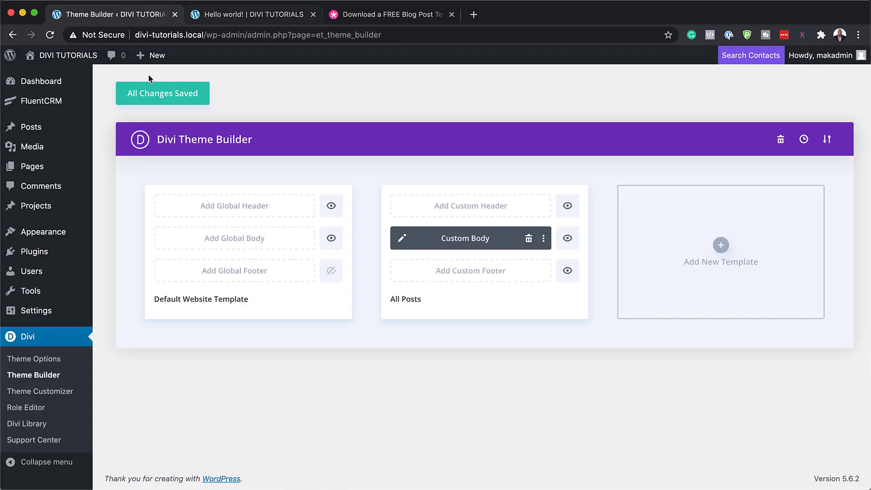
{"action": "left_click", "coordinate": [240, 18]}
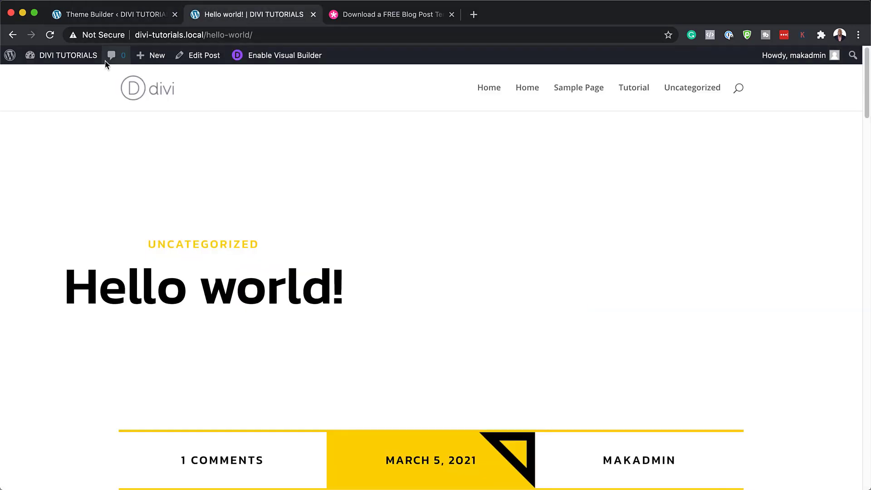
{"action": "left_click", "coordinate": [204, 60]}
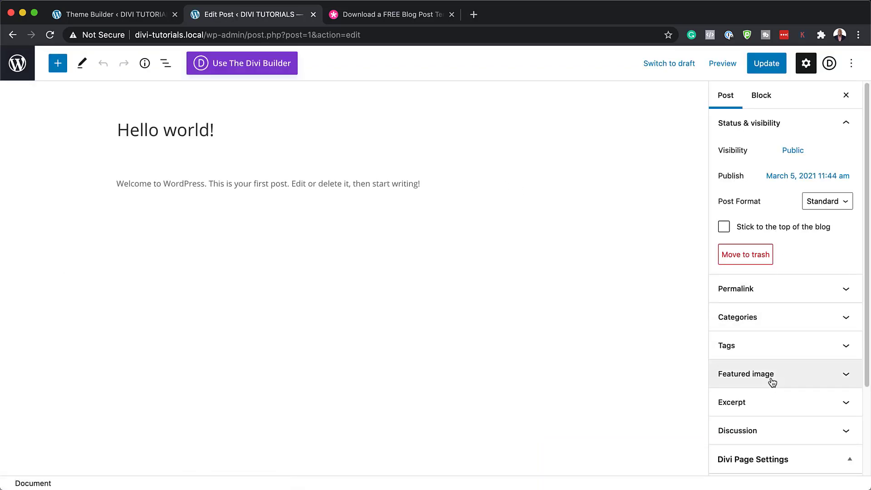
{"action": "left_click", "coordinate": [773, 382]}
{"action": "left_click", "coordinate": [772, 418]}
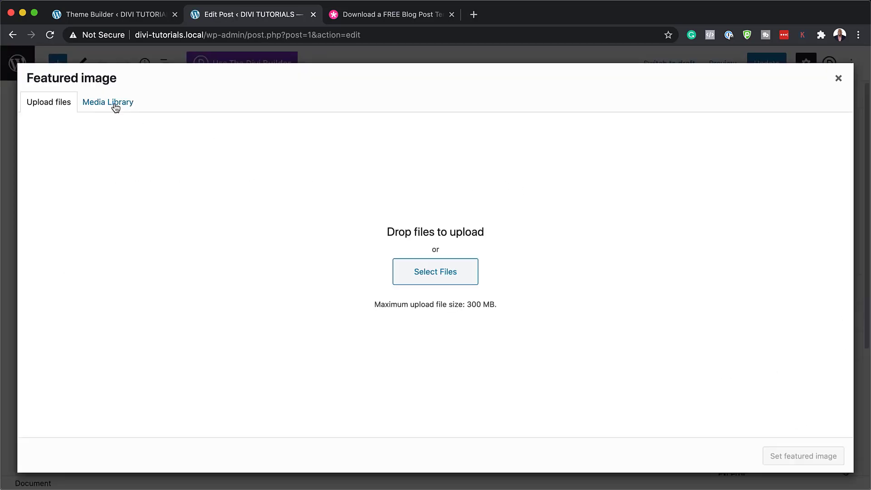
{"action": "left_click", "coordinate": [116, 107]}
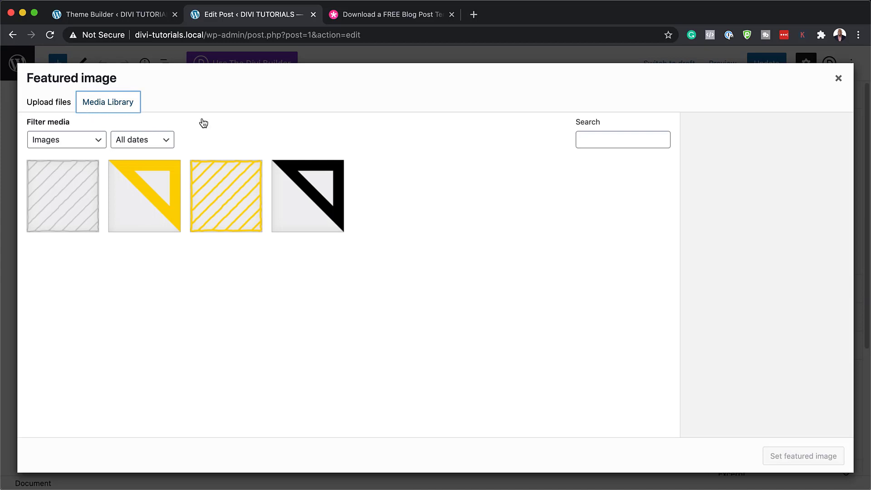
- Open the Pexels stock photo site in a new browser tab and browse its trending photos
{"action": "left_click", "coordinate": [475, 13]}
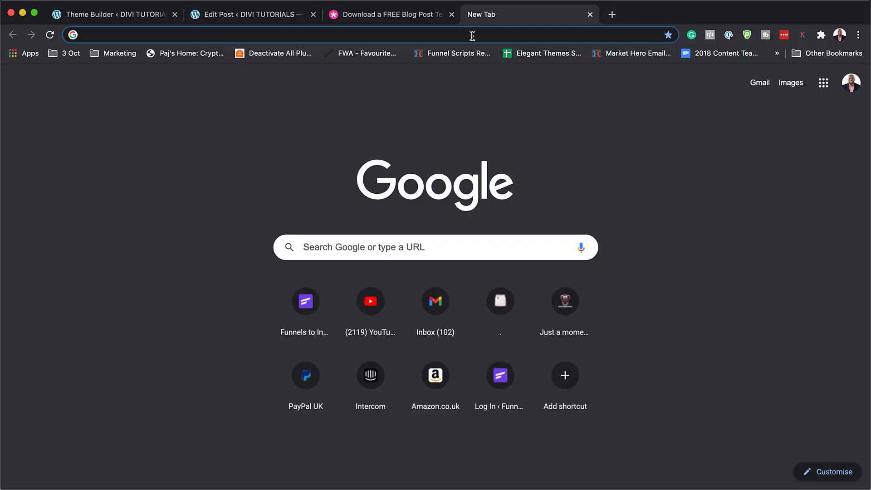
{"action": "type", "text": "pexels"}
{"action": "key", "text": "Return"}
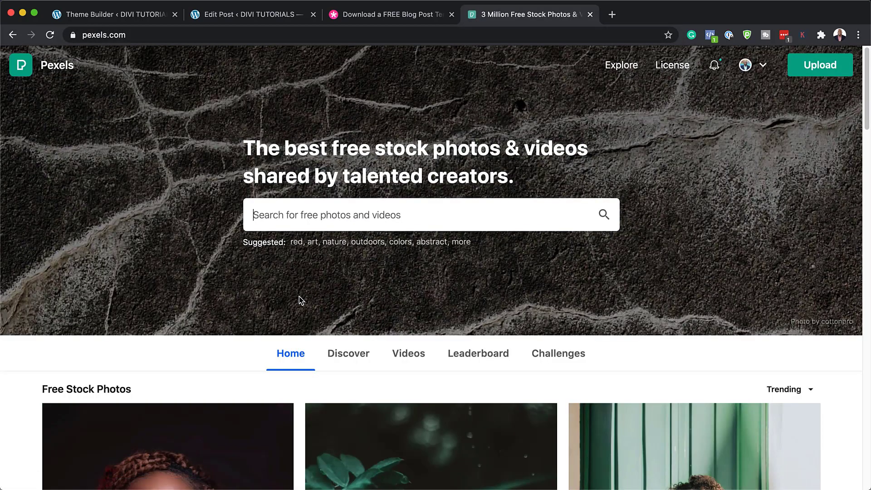
{"action": "scroll", "coordinate": [400, 290], "scroll_direction": "down", "scroll_amount": 15}
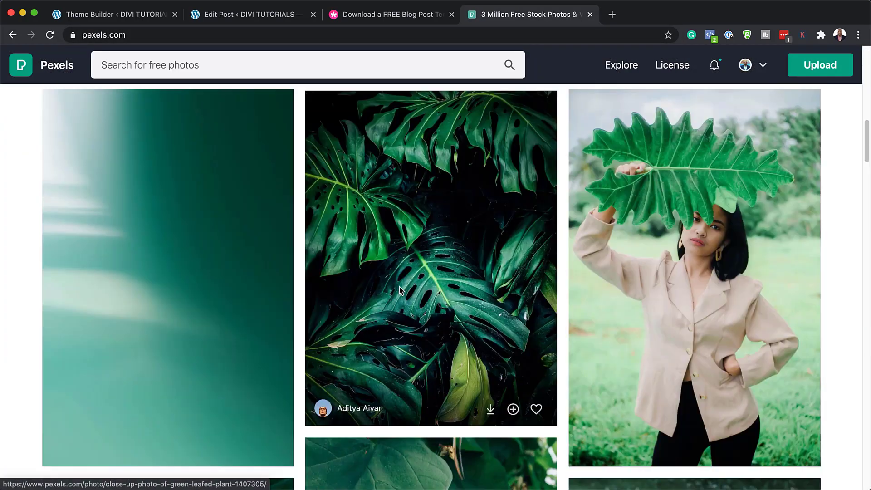
{"action": "scroll", "coordinate": [400, 291], "scroll_direction": "down", "scroll_amount": 20}
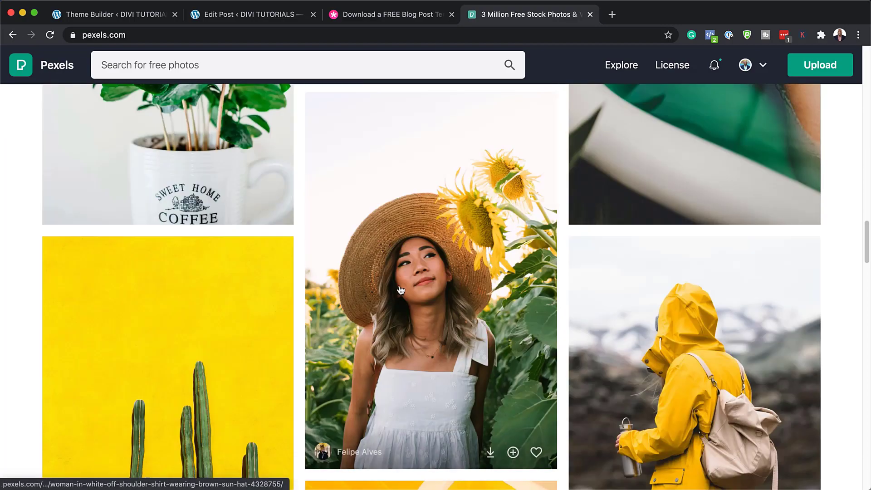
{"action": "scroll", "coordinate": [400, 290], "scroll_direction": "down", "scroll_amount": 20}
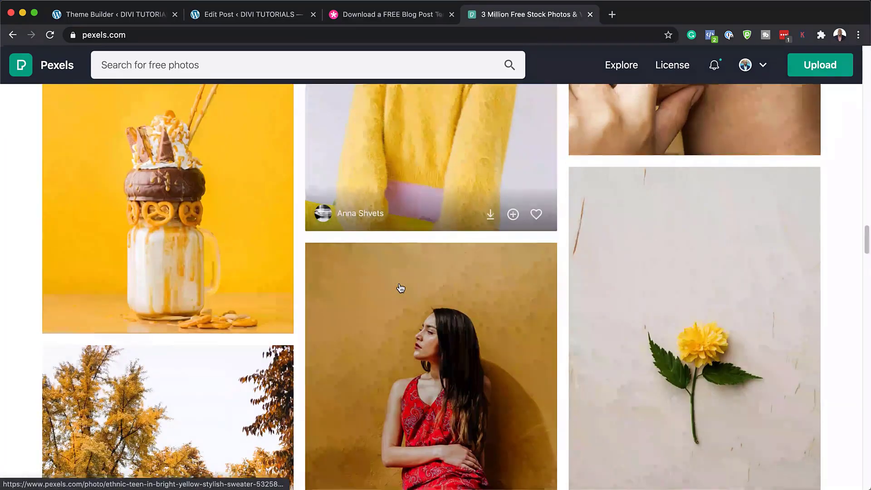
{"action": "scroll", "coordinate": [399, 289], "scroll_direction": "up", "scroll_amount": 20}
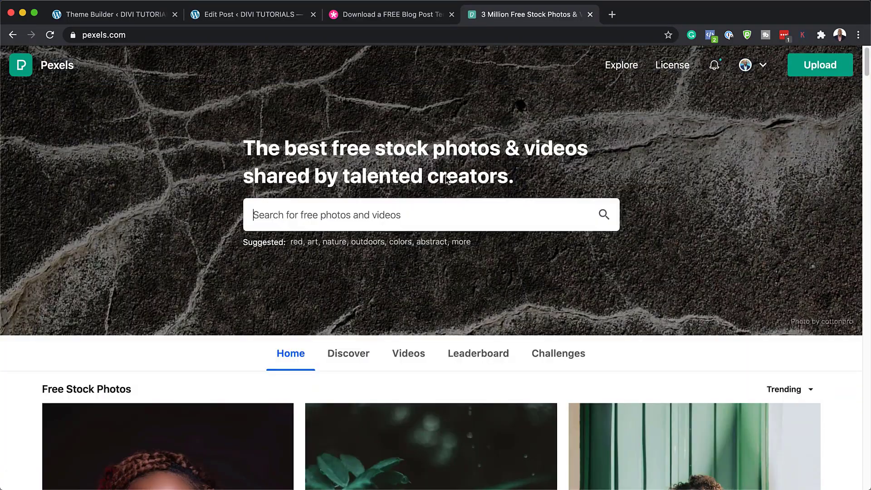
- Search Pexels for "happy" and download the photo of the woman holding the lit umbrella at Medium size (1280 x 853)
{"action": "left_click", "coordinate": [410, 218]}
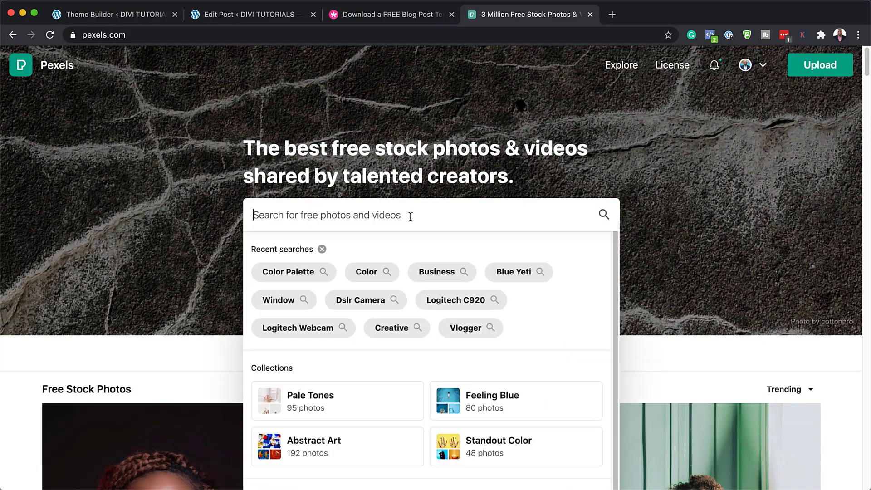
{"action": "type", "text": "happy"}
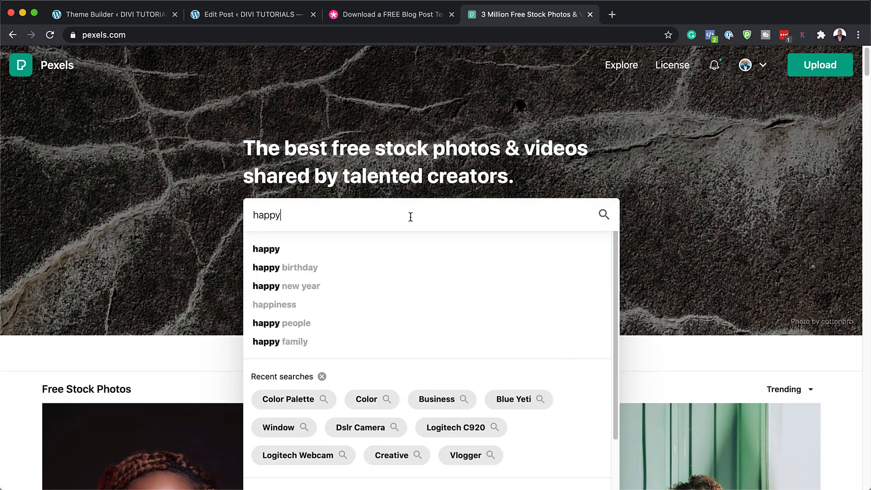
{"action": "key", "text": "Return"}
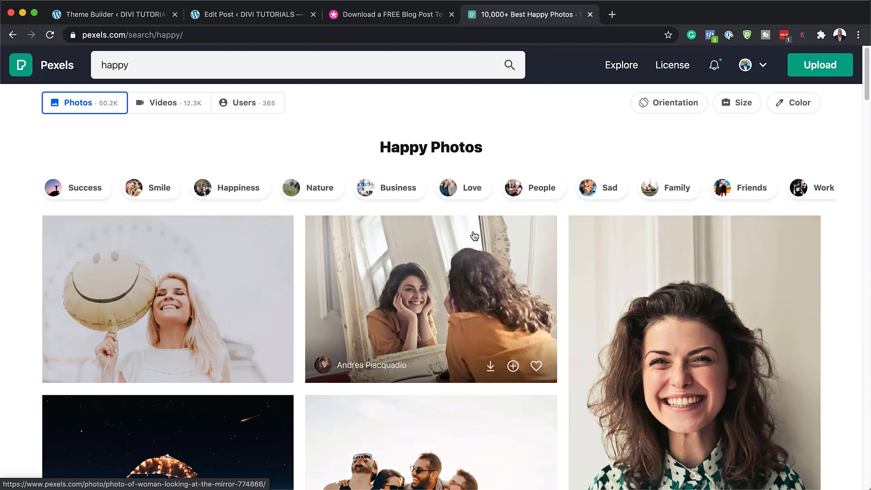
{"action": "scroll", "coordinate": [481, 279], "scroll_direction": "down", "scroll_amount": 4}
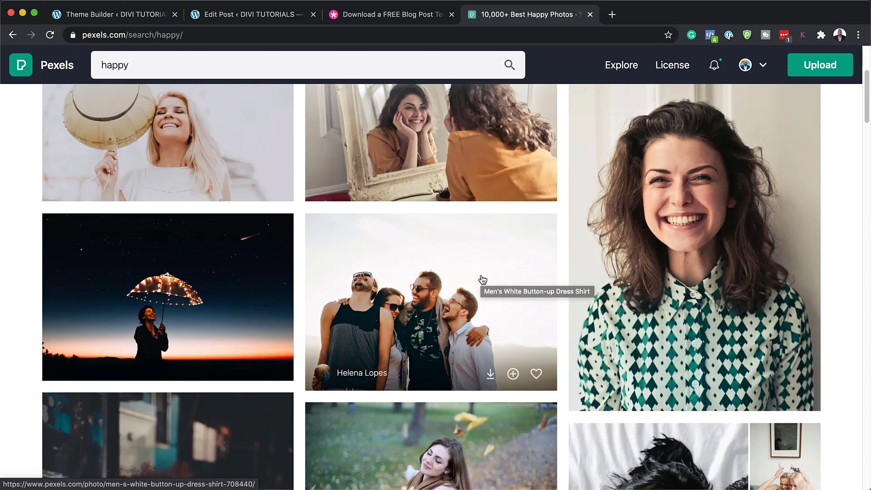
{"action": "scroll", "coordinate": [482, 279], "scroll_direction": "down", "scroll_amount": 5}
{"action": "scroll", "coordinate": [483, 279], "scroll_direction": "up", "scroll_amount": 10}
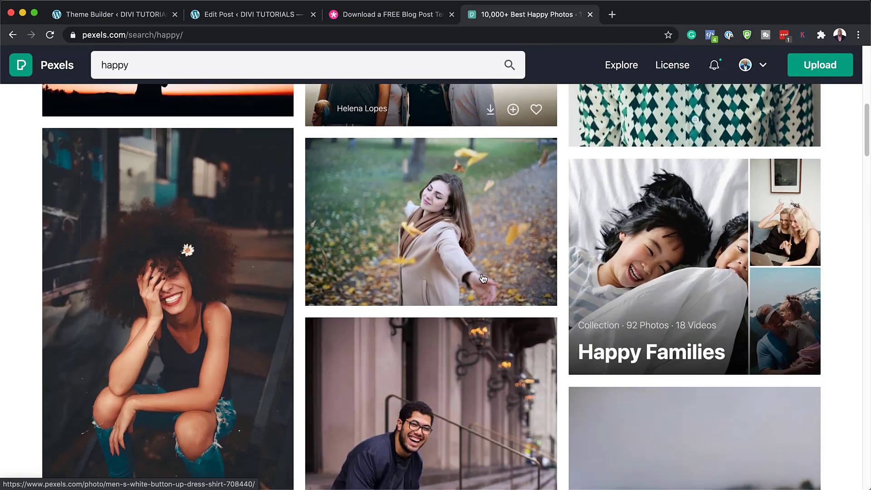
{"action": "scroll", "coordinate": [483, 278], "scroll_direction": "down", "scroll_amount": 5}
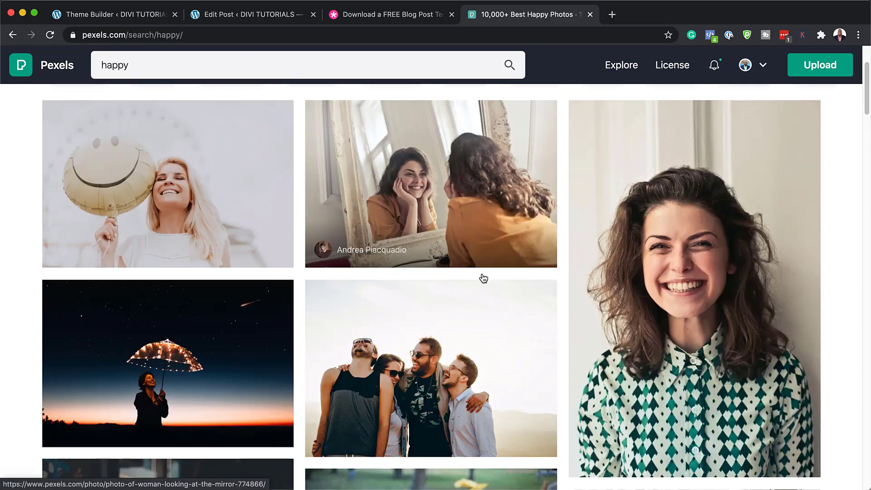
{"action": "left_click", "coordinate": [224, 249]}
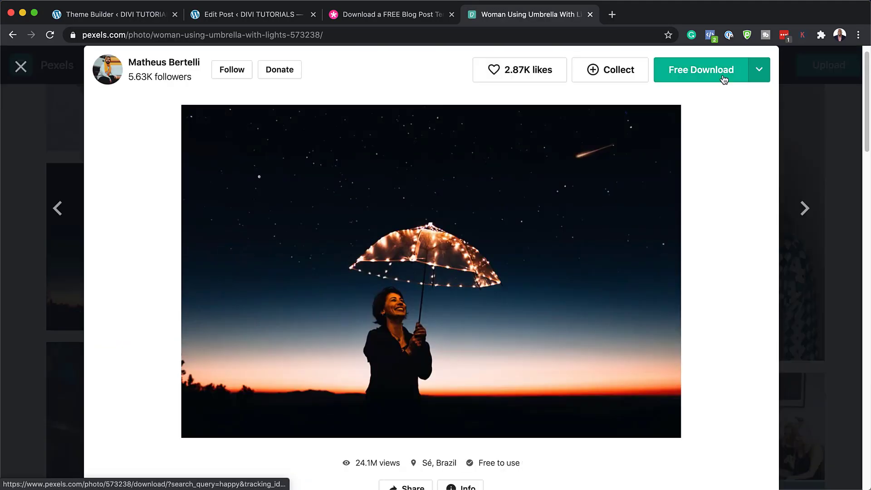
{"action": "left_click", "coordinate": [760, 70]}
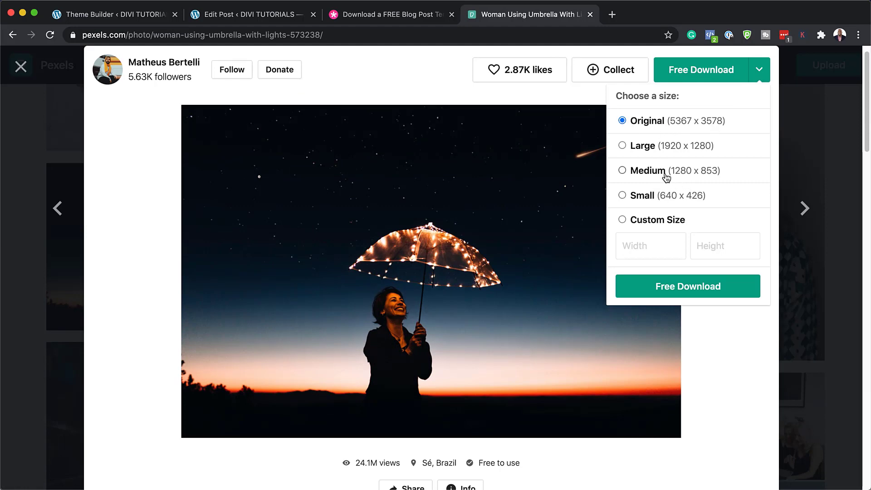
{"action": "left_click", "coordinate": [675, 285]}
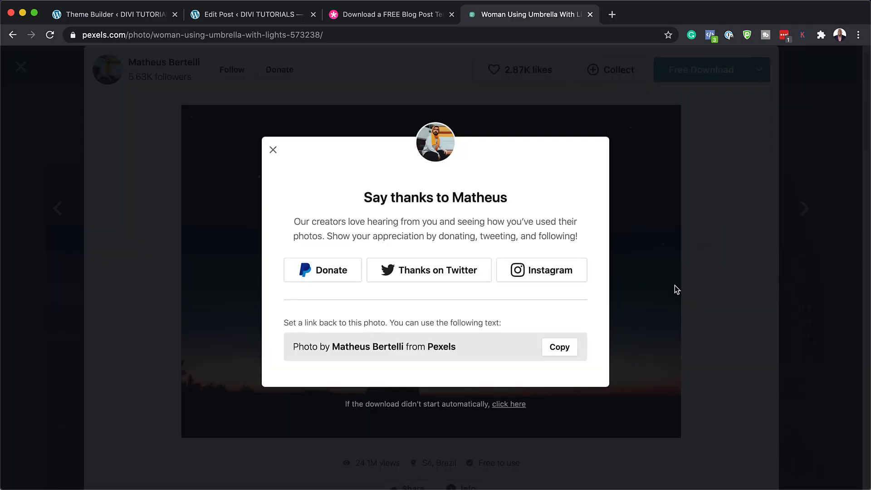
- Upload the downloaded umbrella photo to the "Hello world!" post's media library, set it as the featured image and update the post
{"action": "left_click", "coordinate": [225, 15]}
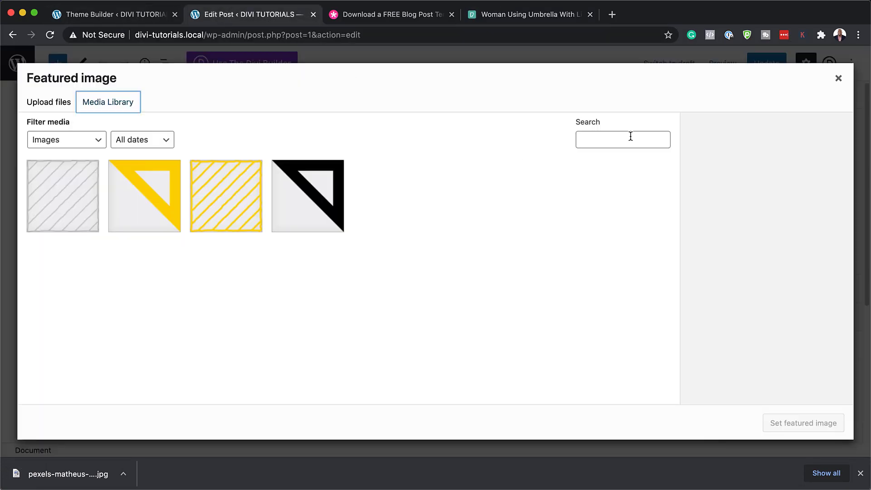
{"action": "left_click_drag", "start_coordinate": [72, 476], "coordinate": [418, 325]}
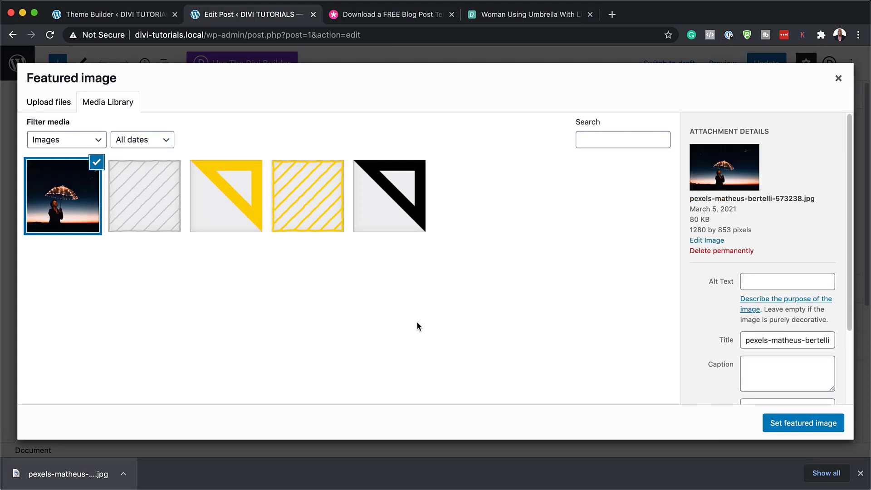
{"action": "left_click", "coordinate": [809, 425]}
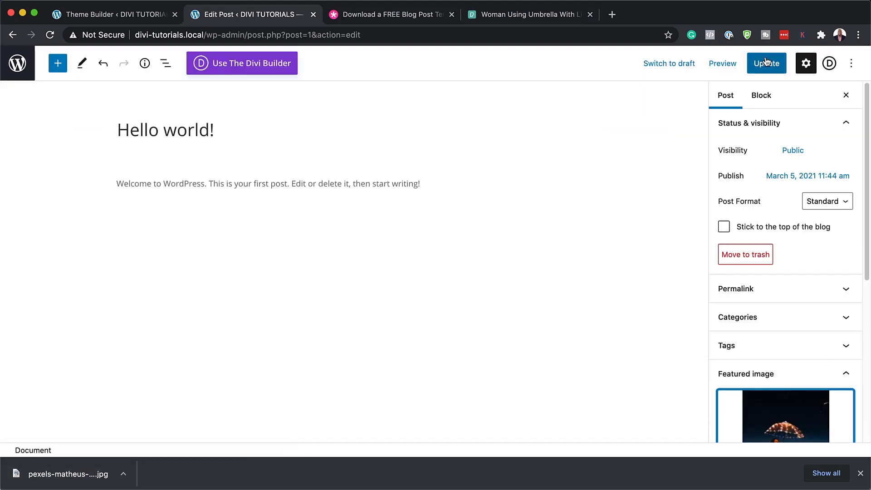
{"action": "left_click", "coordinate": [766, 63]}
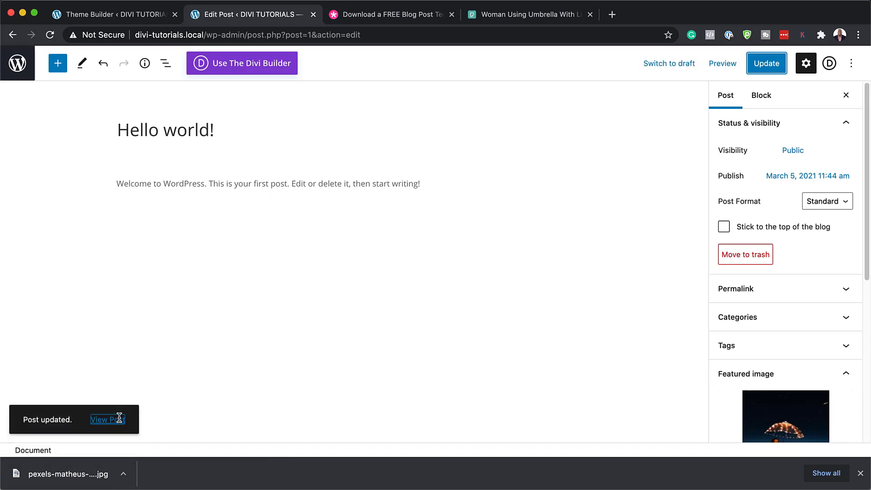
- View the updated "Hello world!" post on the live site, from its featured image down to the comment form
{"action": "left_click", "coordinate": [119, 420]}
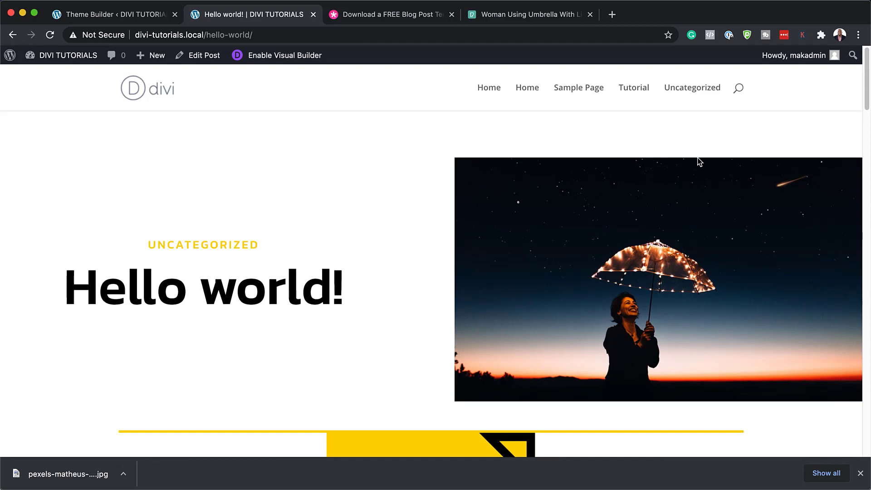
{"action": "scroll", "coordinate": [388, 271], "scroll_direction": "down", "scroll_amount": 7}
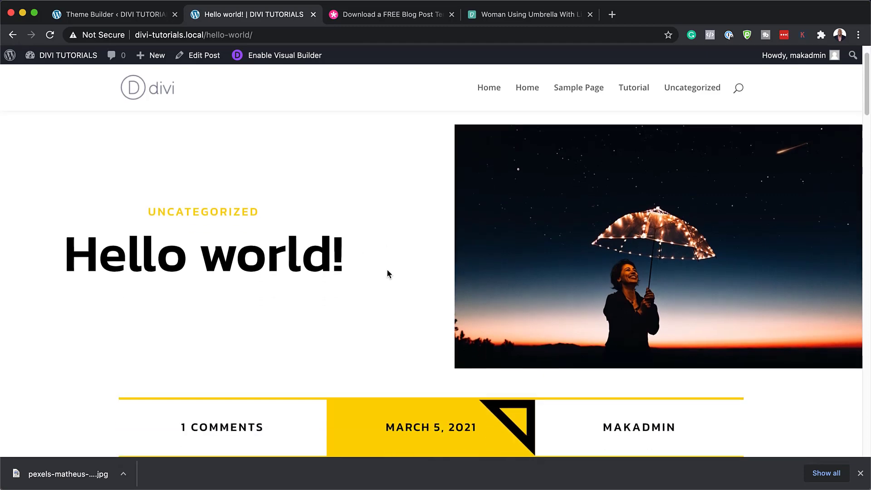
{"action": "scroll", "coordinate": [387, 270], "scroll_direction": "down", "scroll_amount": 10}
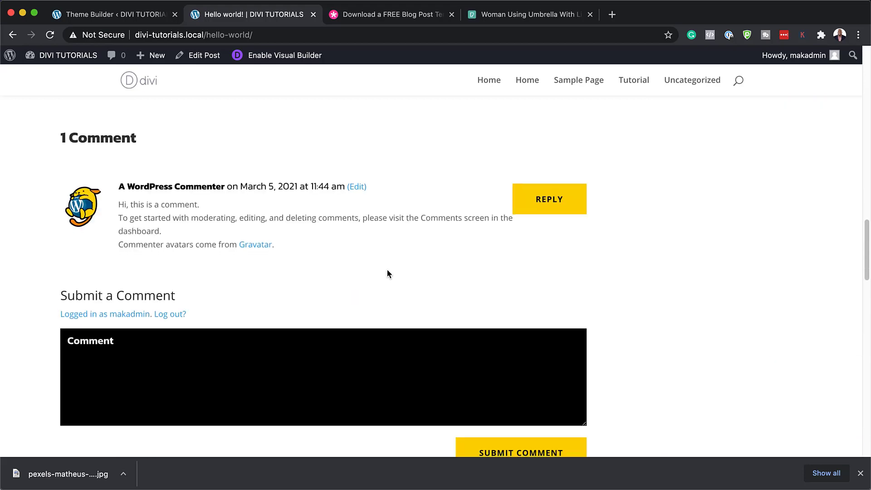
{"action": "scroll", "coordinate": [387, 268], "scroll_direction": "down", "scroll_amount": 3}
{"action": "scroll", "coordinate": [387, 269], "scroll_direction": "up", "scroll_amount": 6}
{"action": "scroll", "coordinate": [388, 274], "scroll_direction": "up", "scroll_amount": 4}
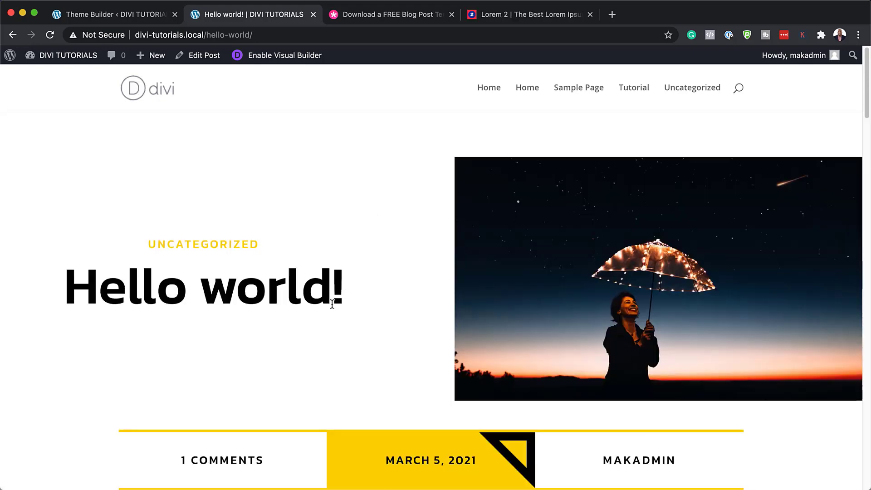
- Examine the live post's lorem ipsum body text, sidebar, comments and Related Posts section
{"action": "scroll", "coordinate": [368, 310], "scroll_direction": "down", "scroll_amount": 5}
{"action": "scroll", "coordinate": [369, 313], "scroll_direction": "down", "scroll_amount": 5}
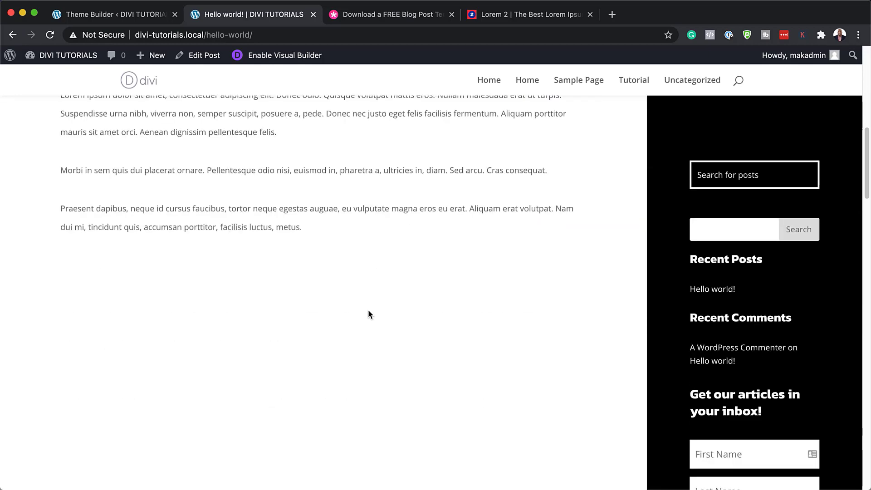
{"action": "scroll", "coordinate": [272, 269], "scroll_direction": "up", "scroll_amount": 2}
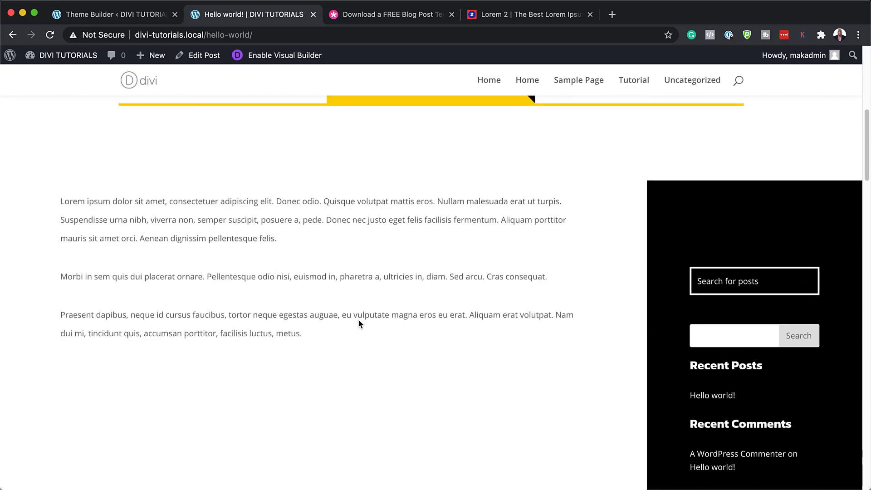
{"action": "scroll", "coordinate": [359, 320], "scroll_direction": "down", "scroll_amount": 15}
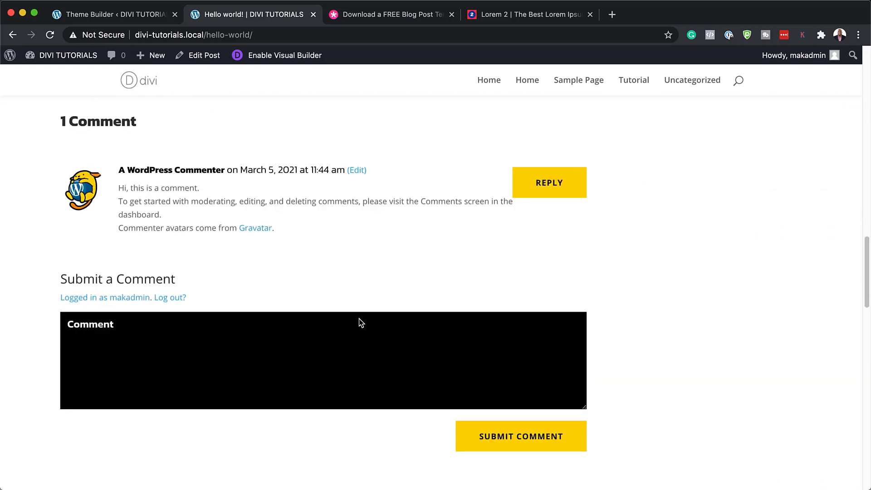
{"action": "scroll", "coordinate": [359, 319], "scroll_direction": "down", "scroll_amount": 4}
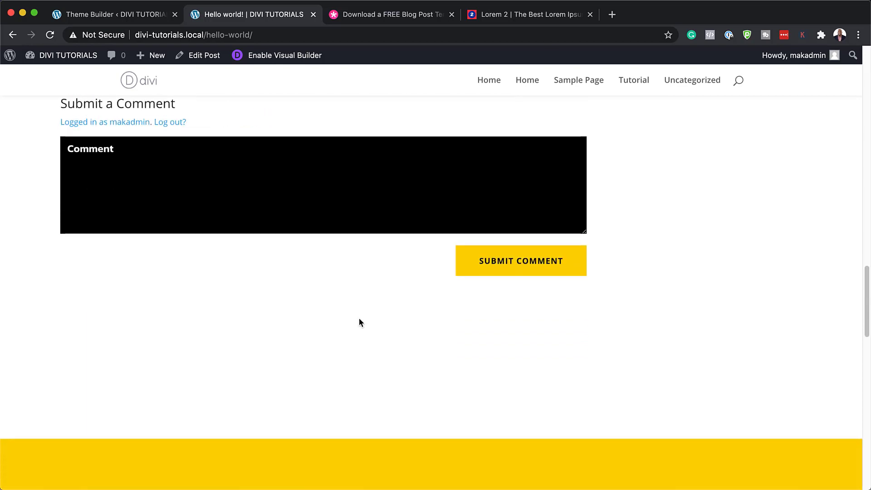
{"action": "scroll", "coordinate": [360, 320], "scroll_direction": "down", "scroll_amount": 3}
{"action": "scroll", "coordinate": [360, 319], "scroll_direction": "down", "scroll_amount": 2}
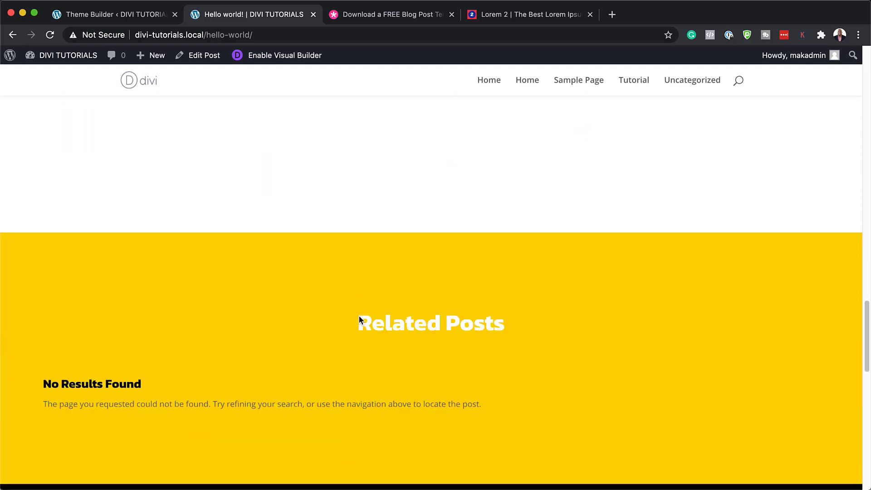
{"action": "scroll", "coordinate": [360, 316], "scroll_direction": "up", "scroll_amount": 20}
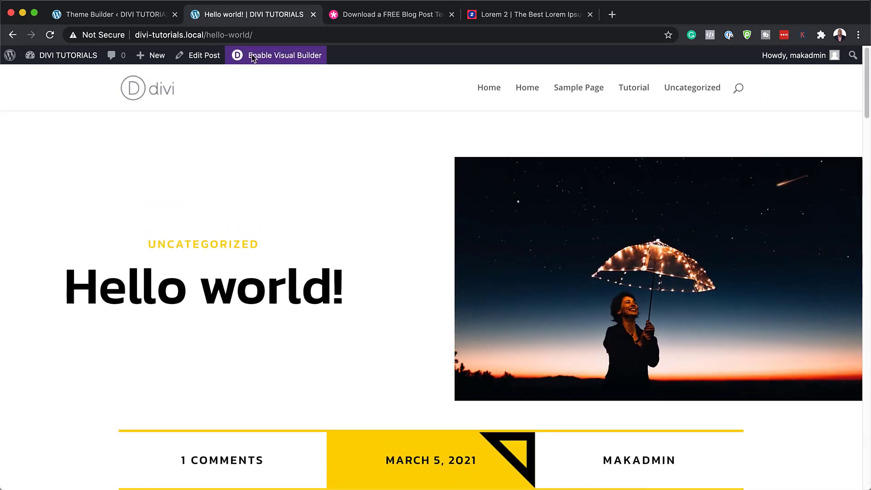
- Return to the Theme Builder and open the custom body layout of the All Posts template for editing
{"action": "left_click", "coordinate": [136, 17]}
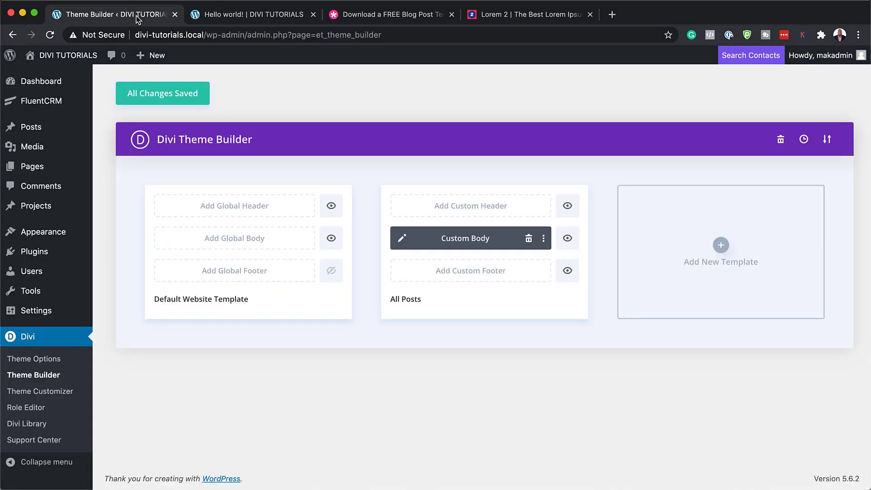
{"action": "mouse_move", "coordinate": [484, 247]}
{"action": "left_click", "coordinate": [406, 237]}
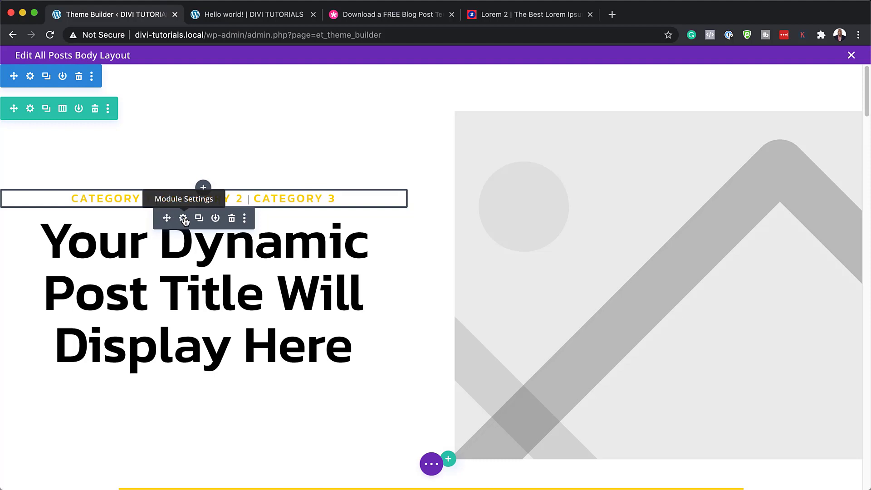
- Change the Post Categories text module's link text color to red and save the module
{"action": "left_click", "coordinate": [183, 218]}
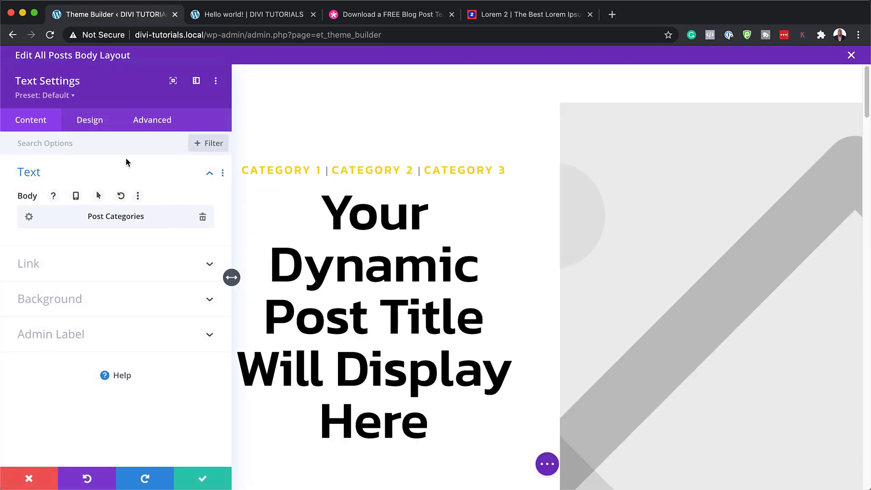
{"action": "left_click", "coordinate": [92, 120]}
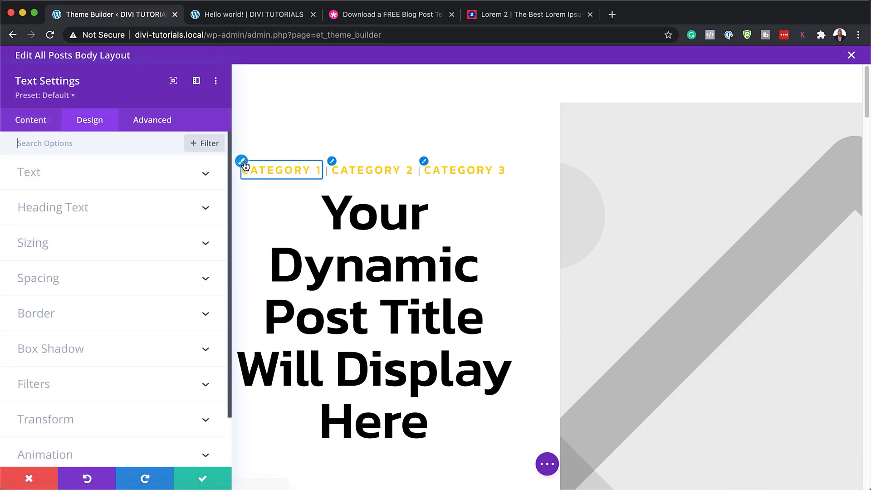
{"action": "left_click", "coordinate": [244, 165]}
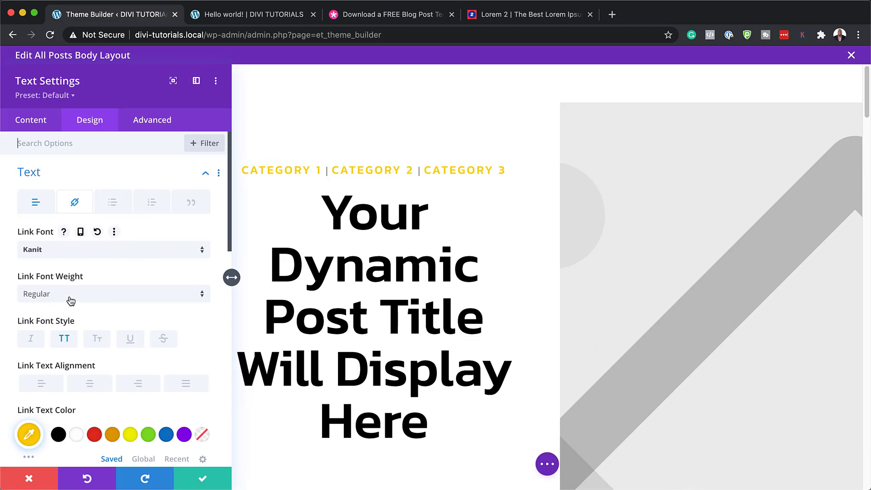
{"action": "scroll", "coordinate": [102, 312], "scroll_direction": "down", "scroll_amount": 3}
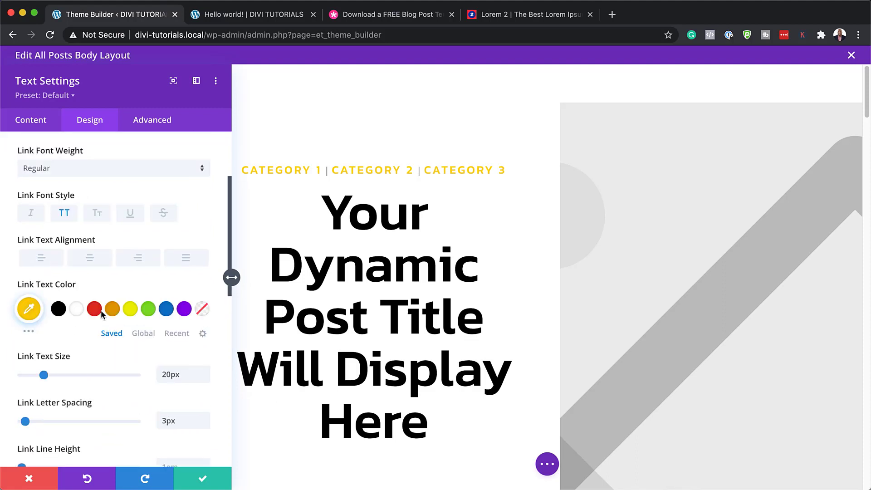
{"action": "left_click", "coordinate": [96, 313]}
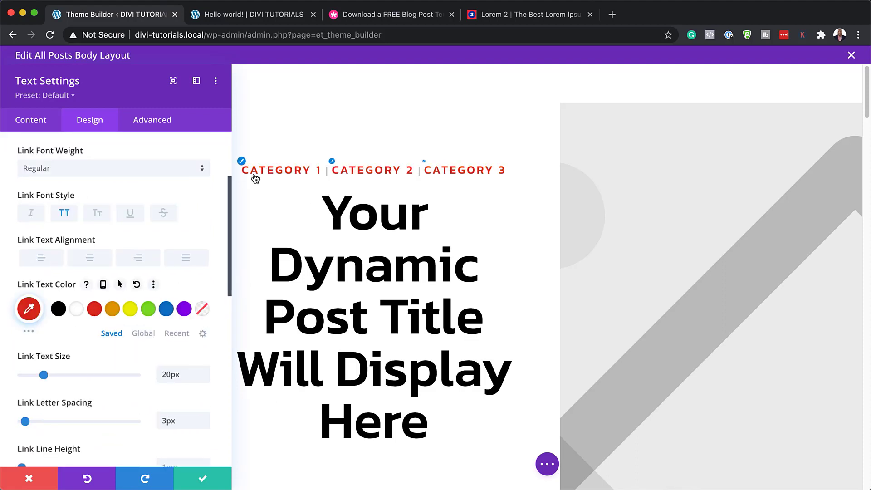
{"action": "scroll", "coordinate": [224, 420], "scroll_direction": "down", "scroll_amount": 1}
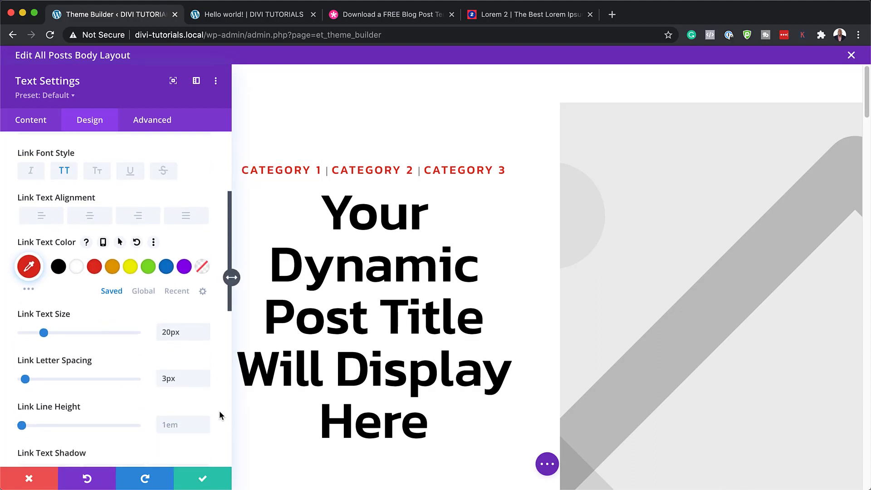
{"action": "scroll", "coordinate": [208, 379], "scroll_direction": "up", "scroll_amount": 1}
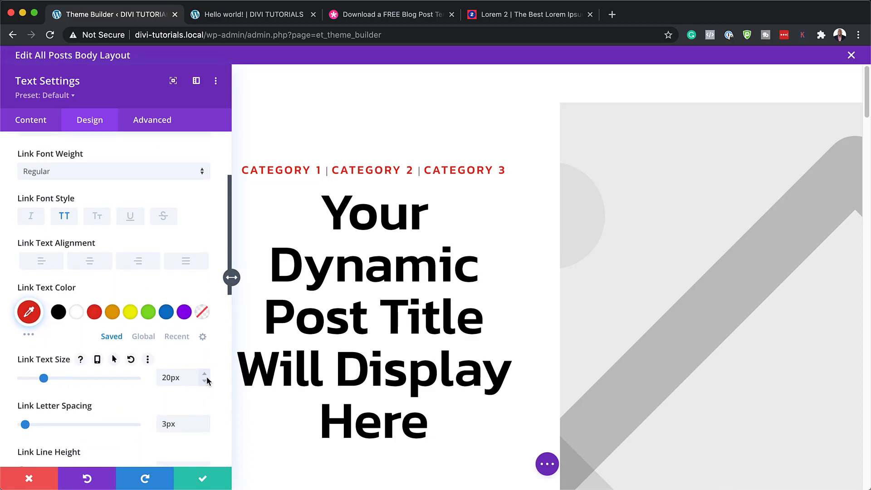
{"action": "scroll", "coordinate": [208, 381], "scroll_direction": "up", "scroll_amount": 1}
{"action": "scroll", "coordinate": [211, 394], "scroll_direction": "down", "scroll_amount": 4}
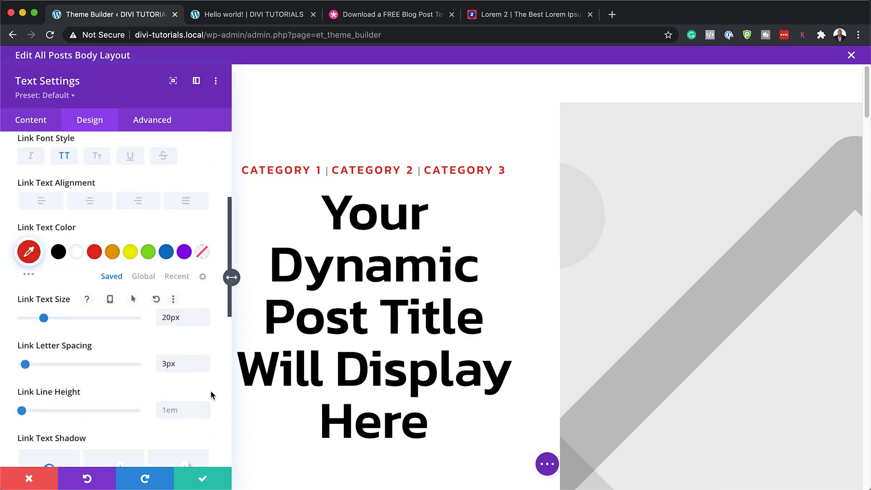
{"action": "left_click", "coordinate": [205, 479]}
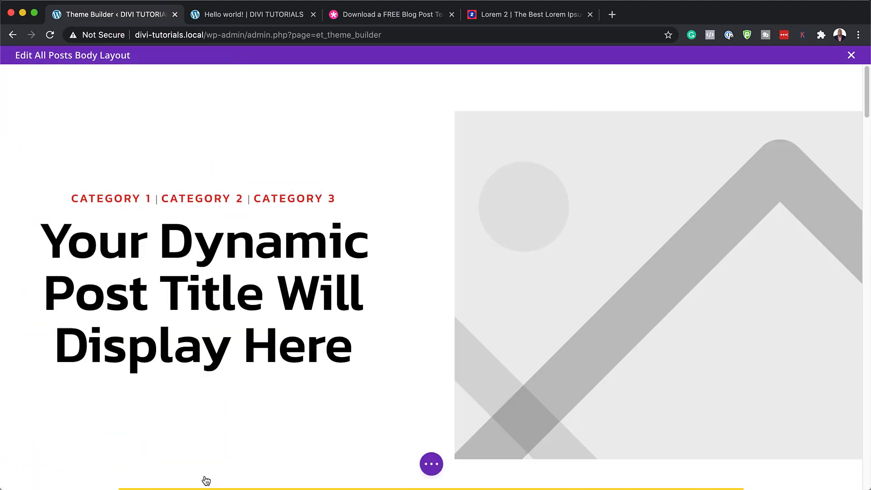
- Recolor the dynamic post title's H1 heading text, trying orange #e09900 and black before choosing a custom dark grey, and save the module
{"action": "mouse_move", "coordinate": [202, 355]}
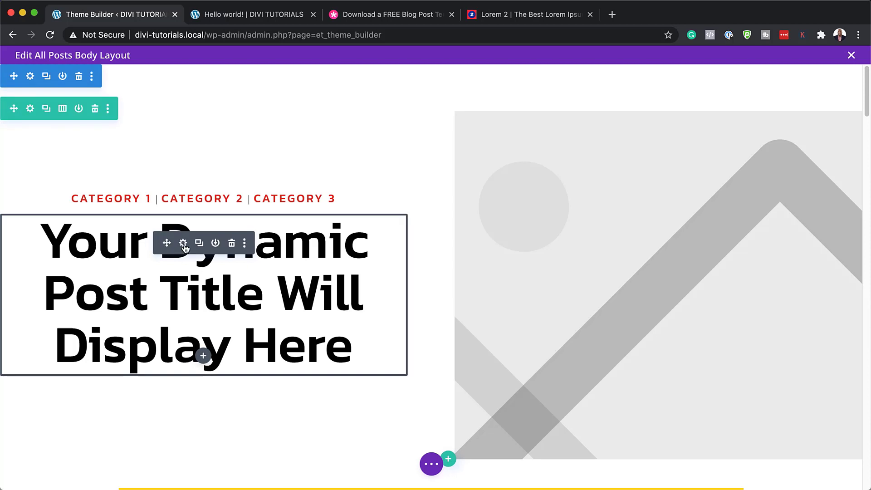
{"action": "left_click", "coordinate": [184, 244]}
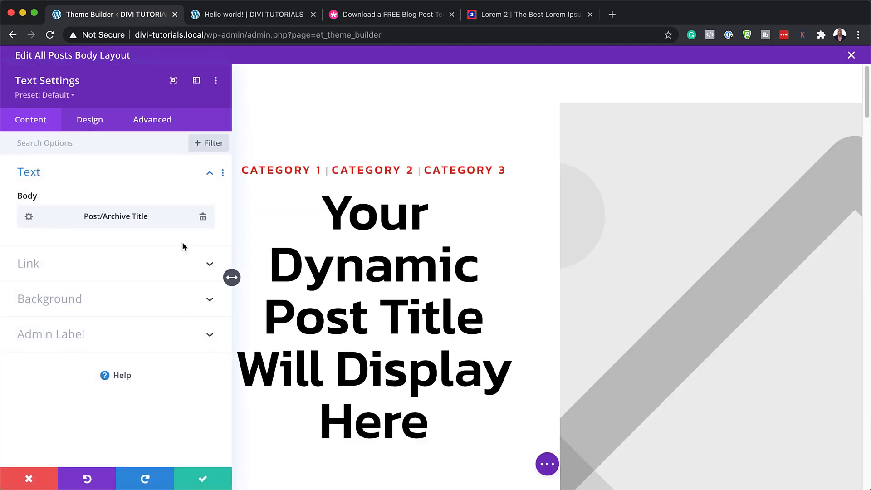
{"action": "left_click", "coordinate": [95, 121]}
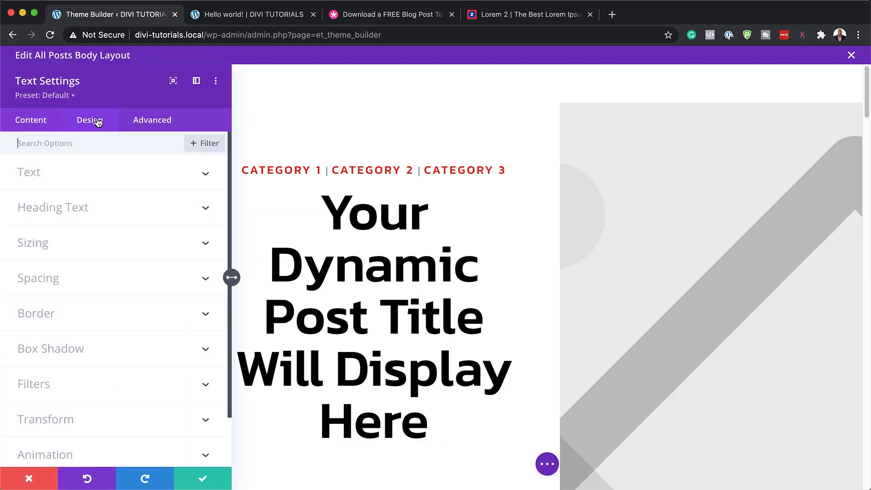
{"action": "left_click", "coordinate": [41, 173]}
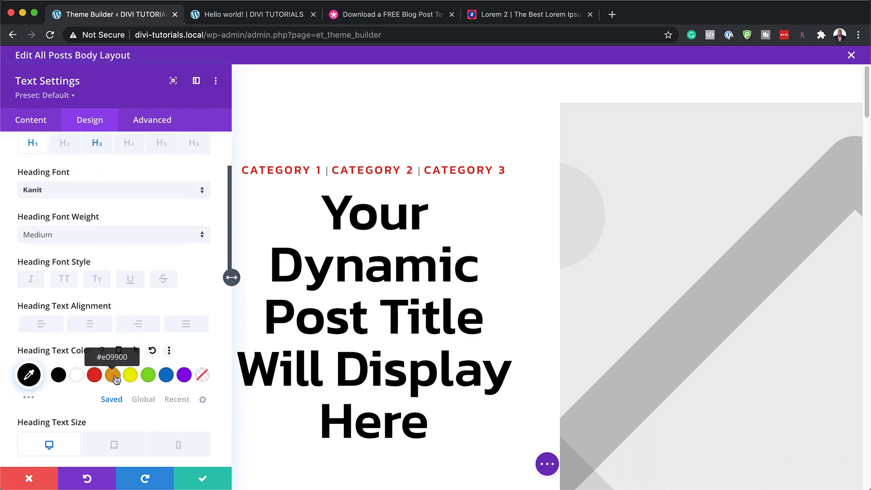
{"action": "left_click", "coordinate": [112, 376]}
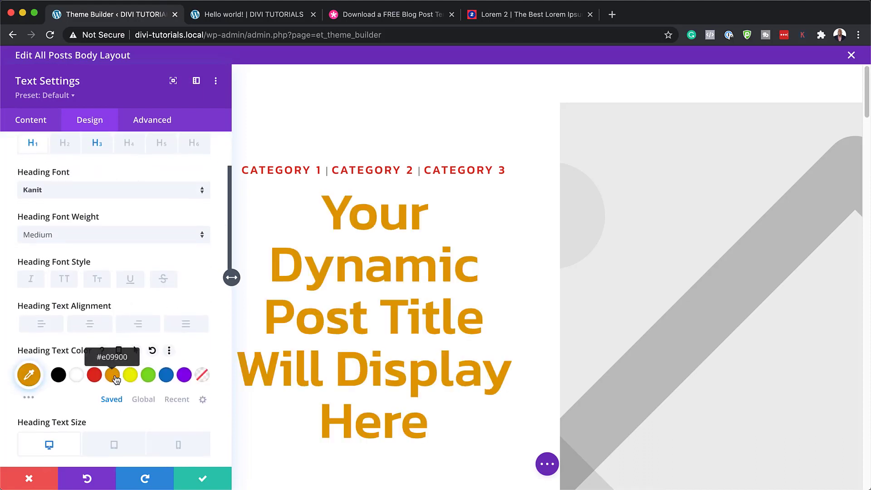
{"action": "left_click", "coordinate": [59, 375]}
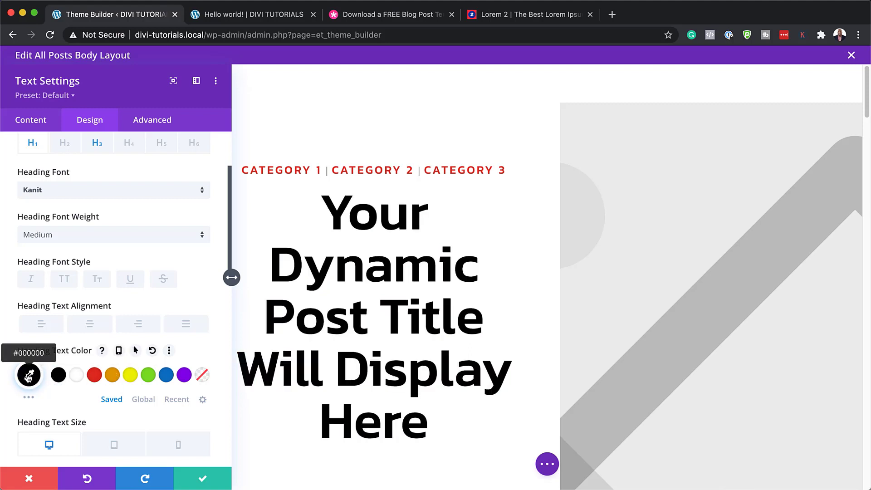
{"action": "left_click", "coordinate": [30, 375]}
{"action": "scroll", "coordinate": [110, 382], "scroll_direction": "down", "scroll_amount": 3}
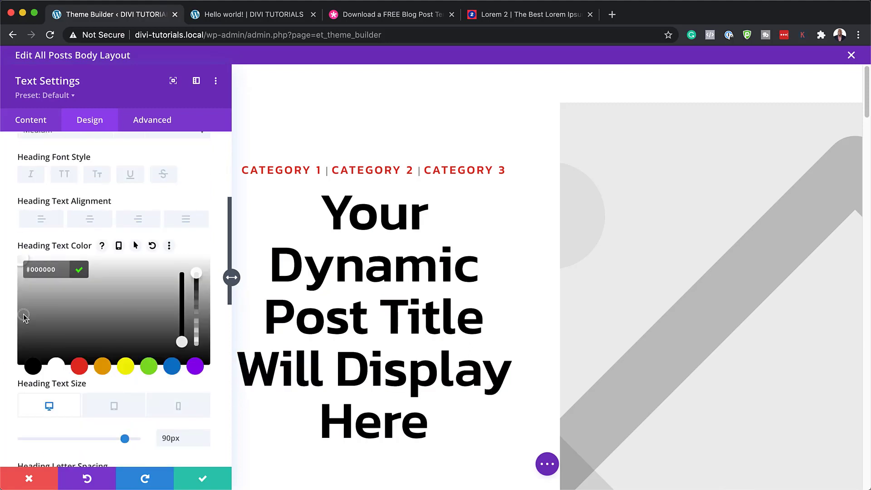
{"action": "mouse_move", "coordinate": [23, 318]}
{"action": "left_mouse_down"}
{"action": "mouse_move", "coordinate": [19, 331]}
{"action": "mouse_move", "coordinate": [21, 302]}
{"action": "mouse_move", "coordinate": [20, 325]}
{"action": "left_mouse_up"}
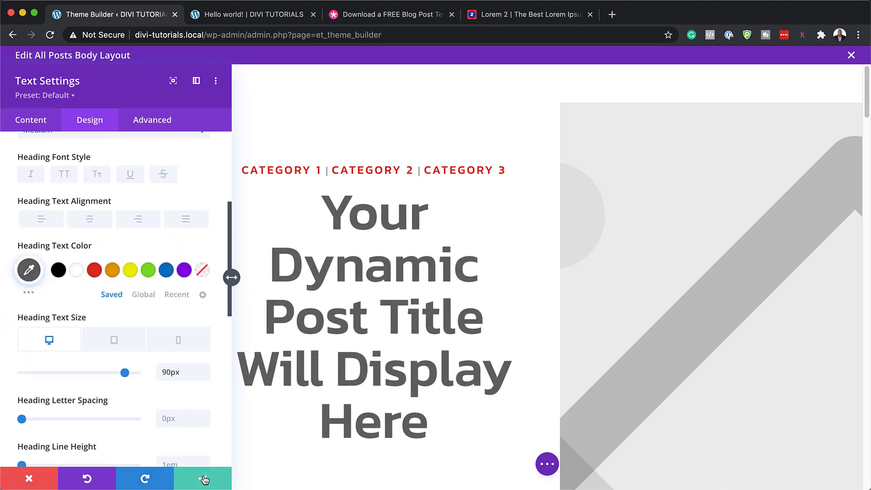
{"action": "left_click", "coordinate": [205, 480]}
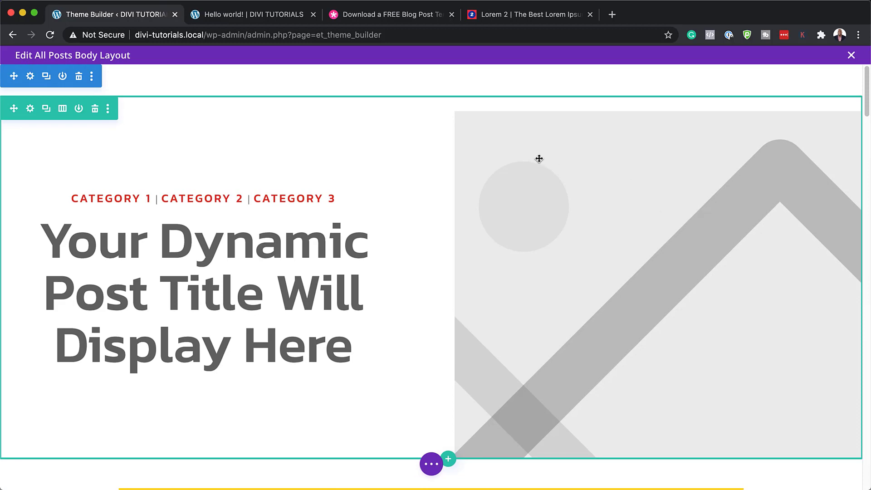
- Set the background color of the middle date column in the post meta row to orange #e09900 and save the column
{"action": "scroll", "coordinate": [620, 263], "scroll_direction": "down", "scroll_amount": 3}
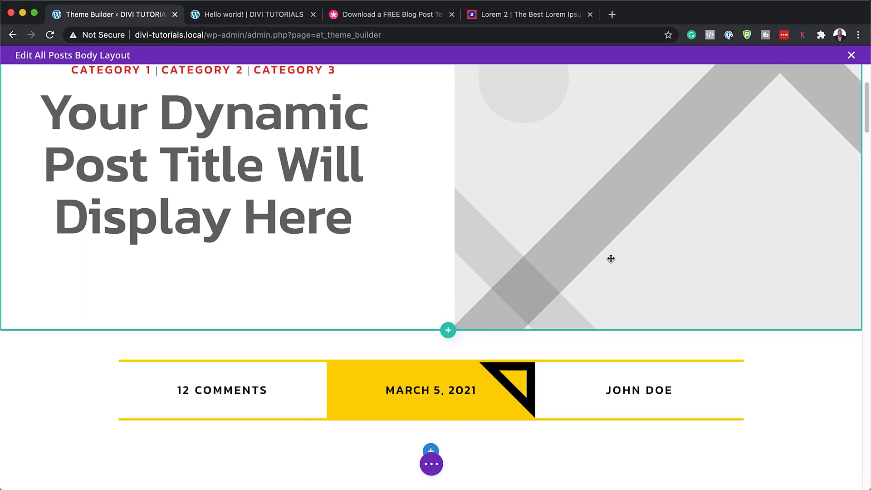
{"action": "scroll", "coordinate": [380, 351], "scroll_direction": "down", "scroll_amount": 1}
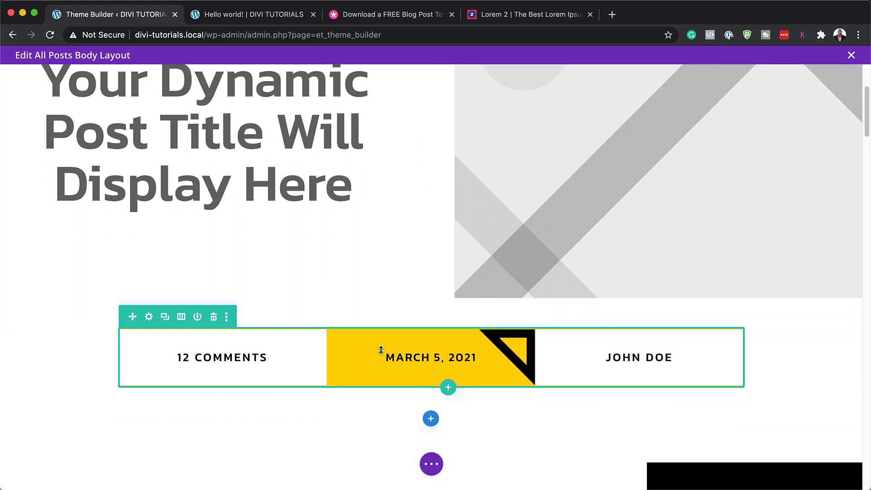
{"action": "left_click", "coordinate": [150, 318]}
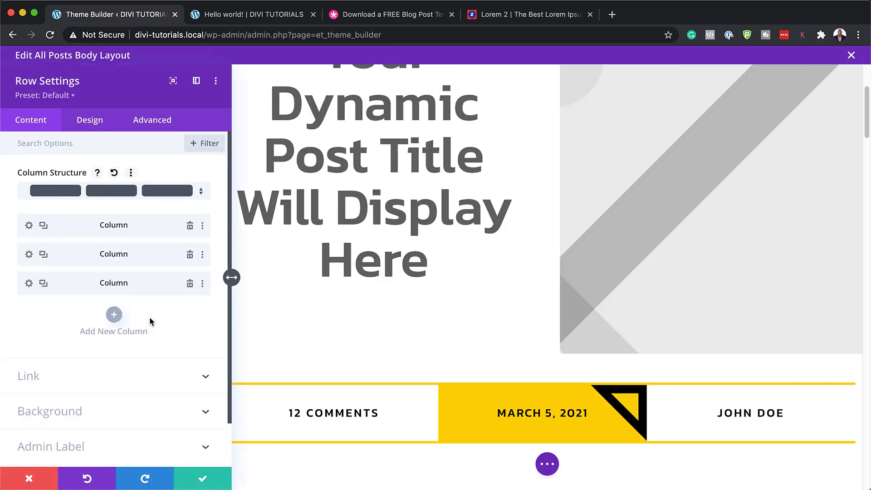
{"action": "left_click", "coordinate": [29, 255]}
{"action": "left_click", "coordinate": [69, 305]}
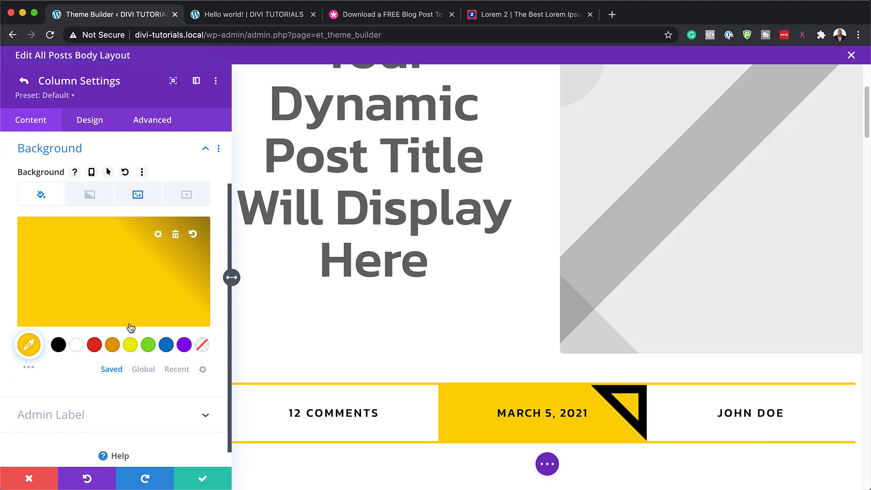
{"action": "left_click", "coordinate": [112, 346]}
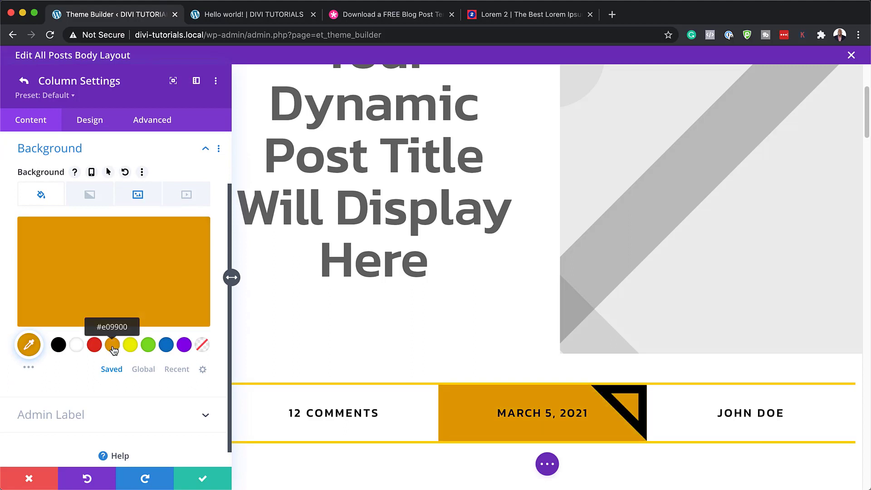
{"action": "left_click", "coordinate": [203, 479]}
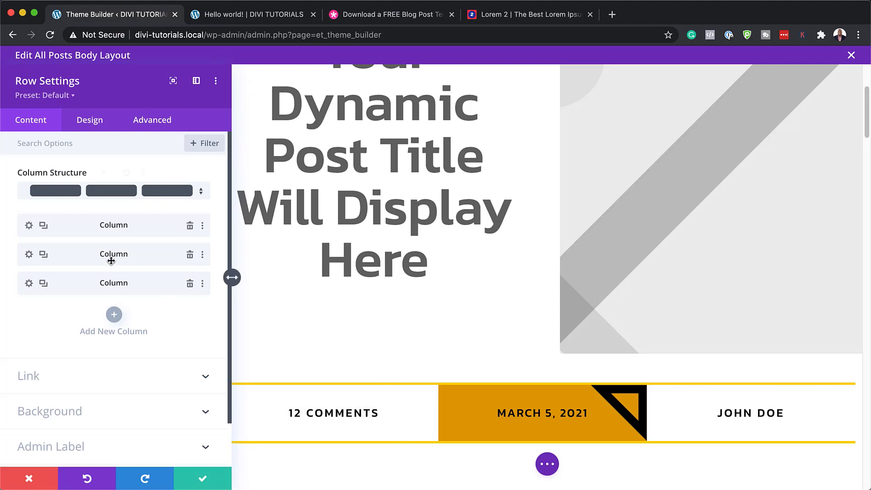
- In the first (comments) column's border settings, try orange #e09900 and then red as the border color for all sides
{"action": "left_click", "coordinate": [29, 227]}
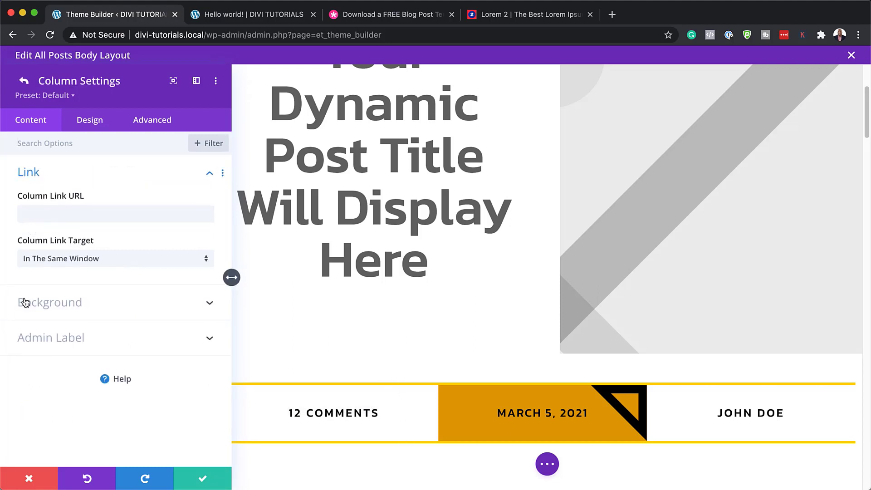
{"action": "left_click", "coordinate": [97, 122]}
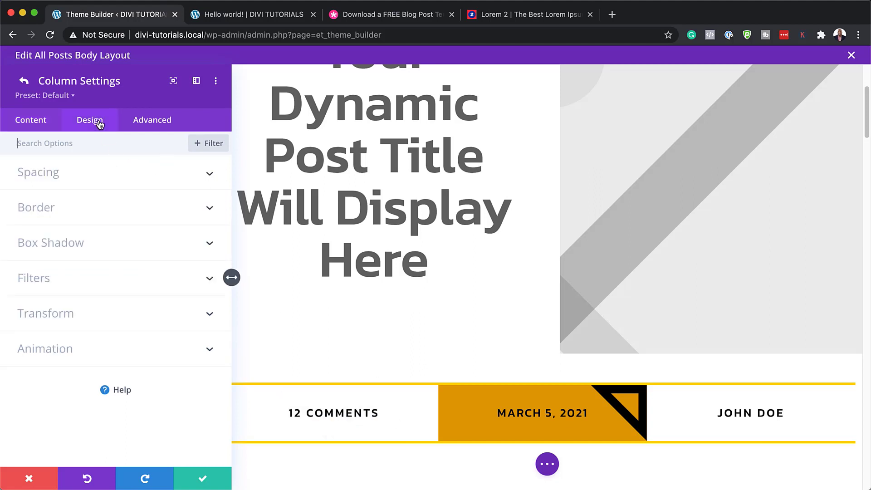
{"action": "left_click", "coordinate": [33, 207]}
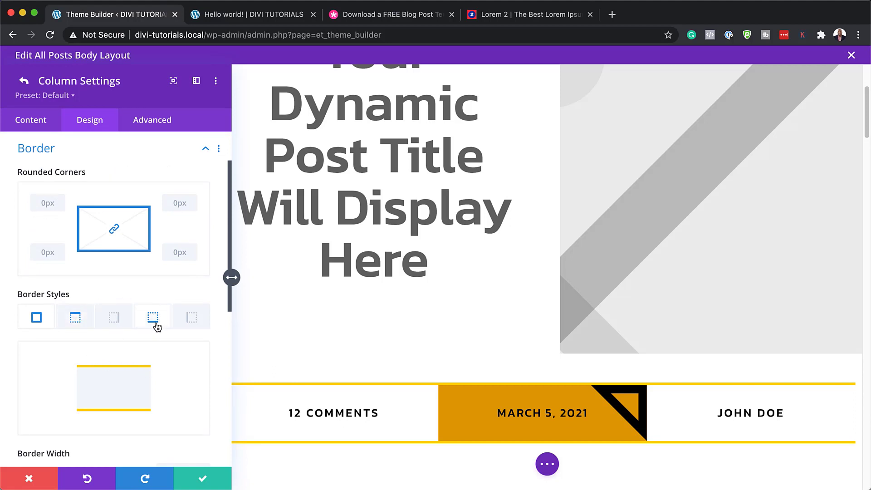
{"action": "scroll", "coordinate": [163, 427], "scroll_direction": "down", "scroll_amount": 1}
{"action": "scroll", "coordinate": [163, 427], "scroll_direction": "down", "scroll_amount": 3}
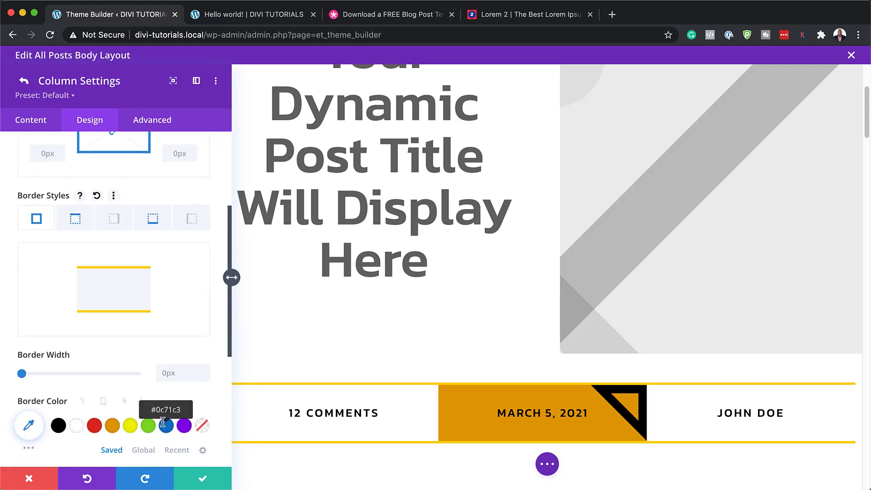
{"action": "left_click", "coordinate": [112, 426]}
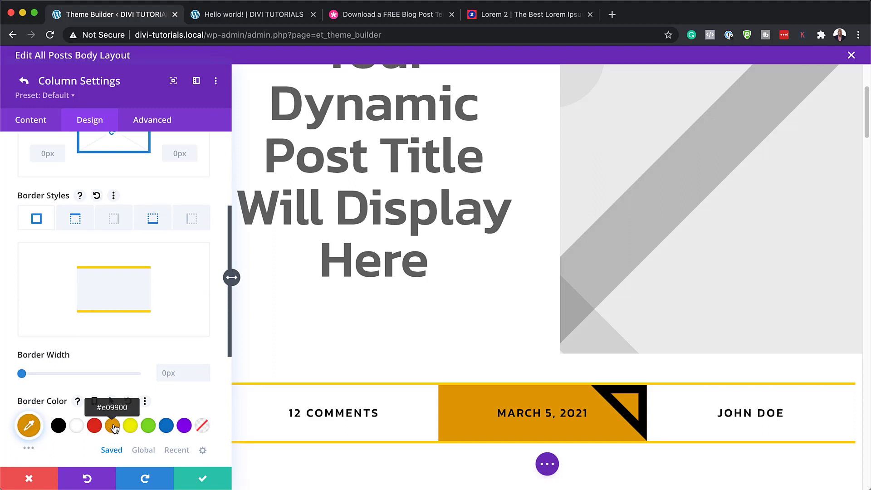
{"action": "left_click", "coordinate": [94, 426]}
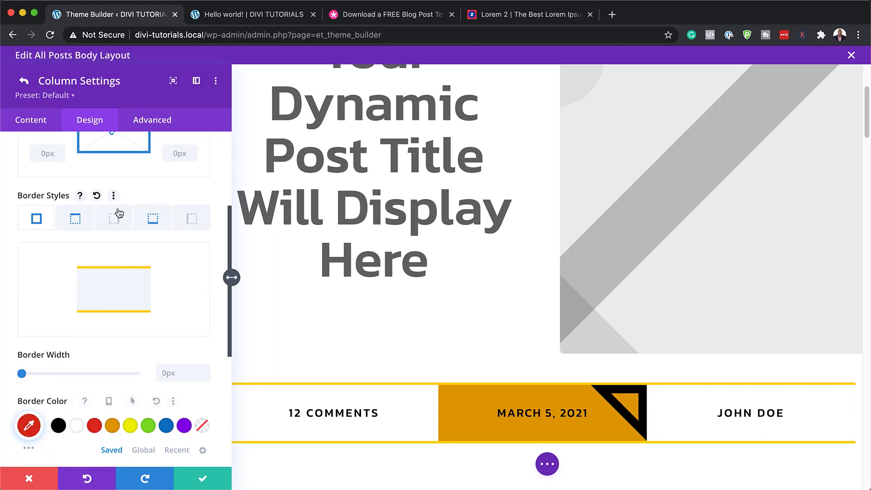
- Set the comments column's top and bottom border colors to orange #e09900 and return to the row settings
{"action": "left_click", "coordinate": [79, 222]}
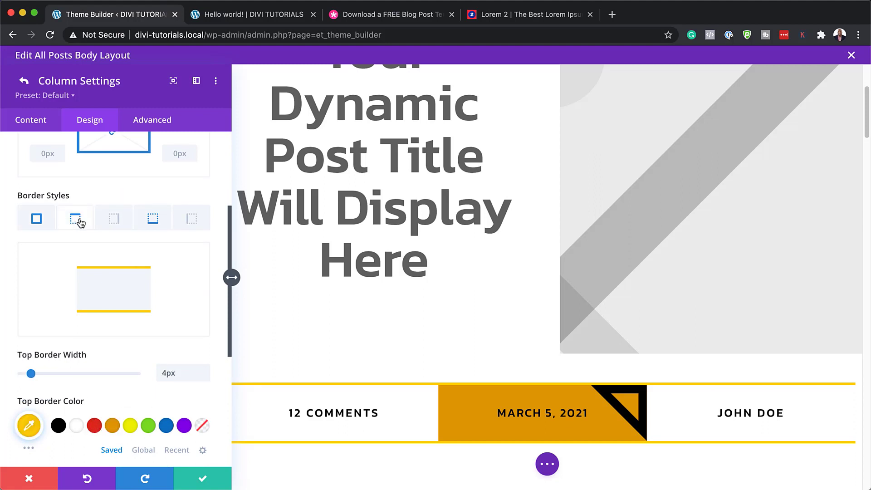
{"action": "left_click", "coordinate": [112, 427]}
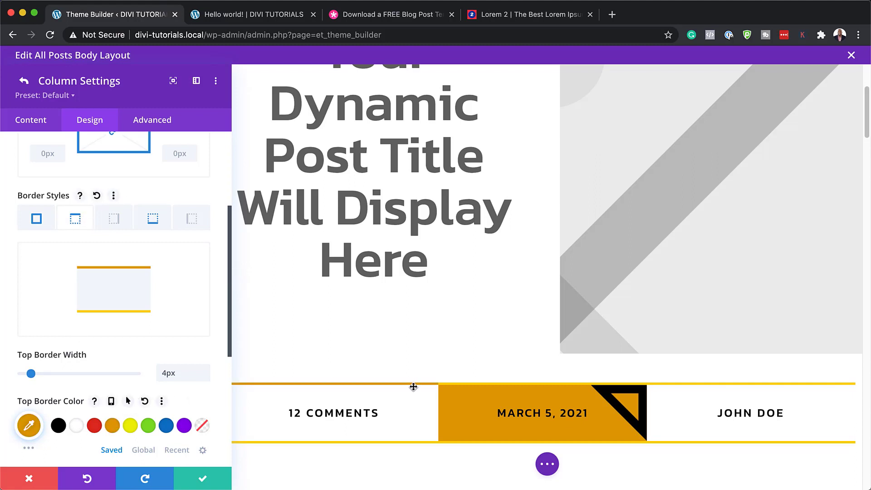
{"action": "left_click", "coordinate": [154, 219]}
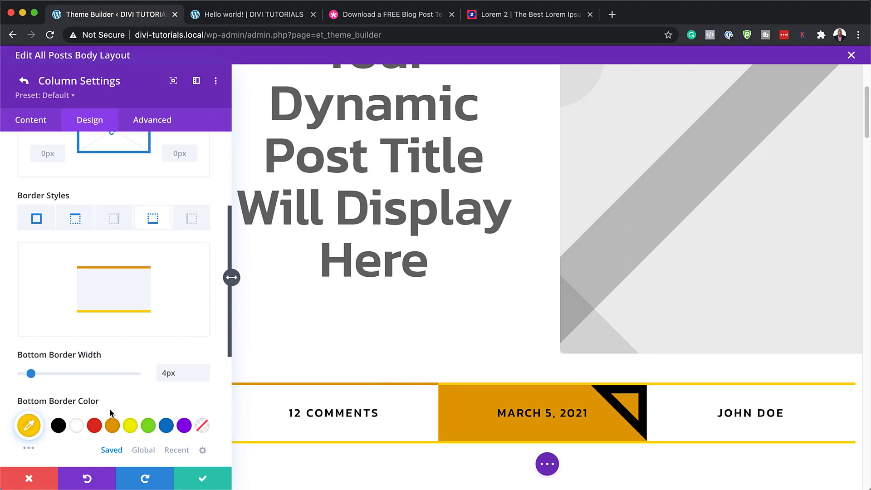
{"action": "left_click", "coordinate": [113, 428]}
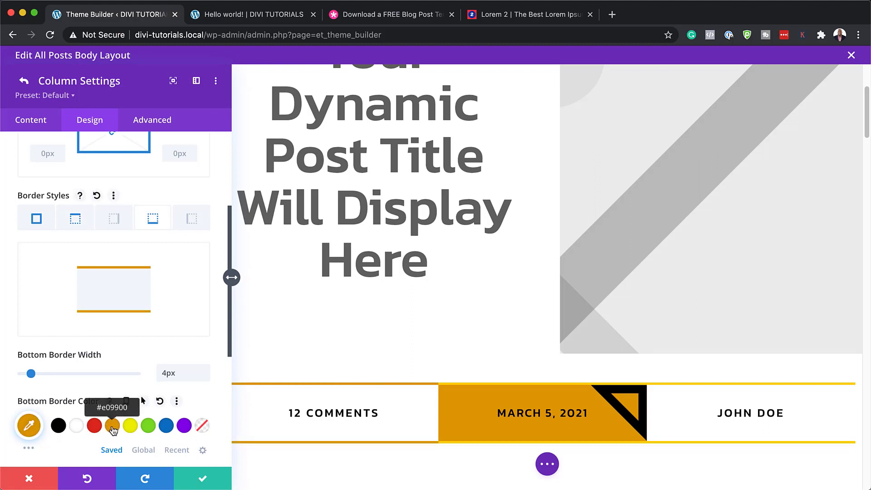
{"action": "left_click", "coordinate": [25, 82]}
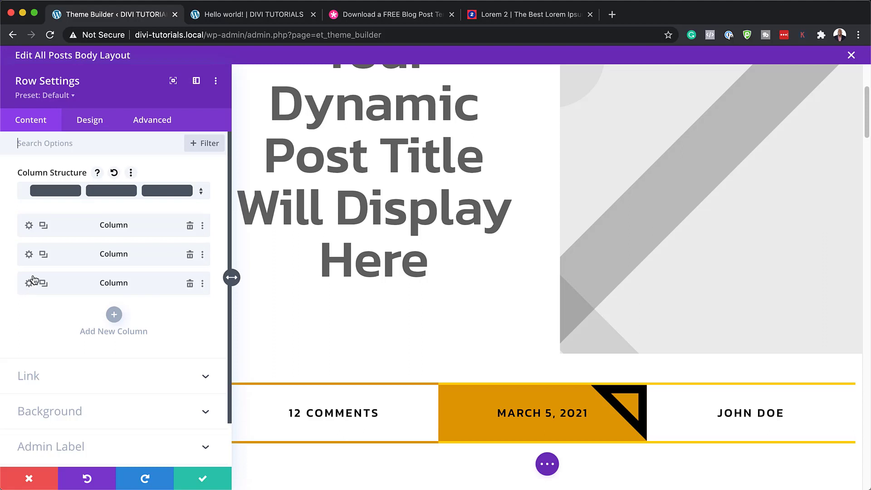
- Set the middle date column's top and bottom border colors to orange #e09900 and save the column and row
{"action": "left_click", "coordinate": [29, 254]}
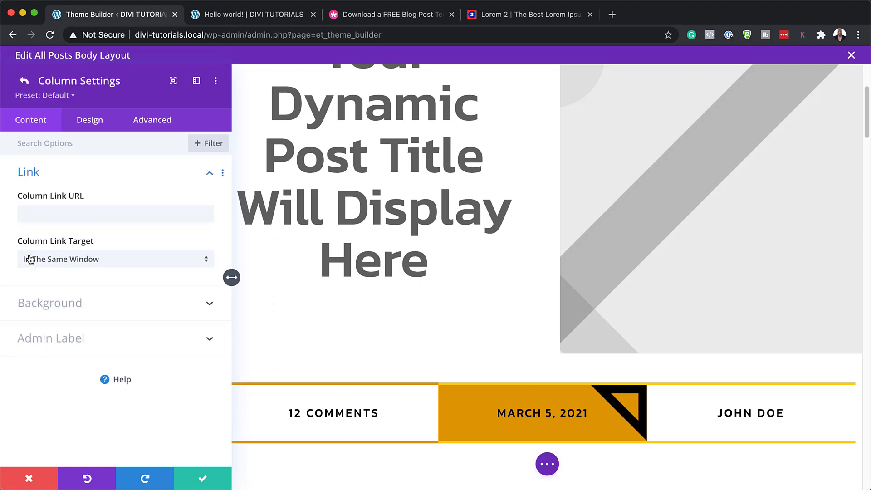
{"action": "left_click", "coordinate": [93, 122]}
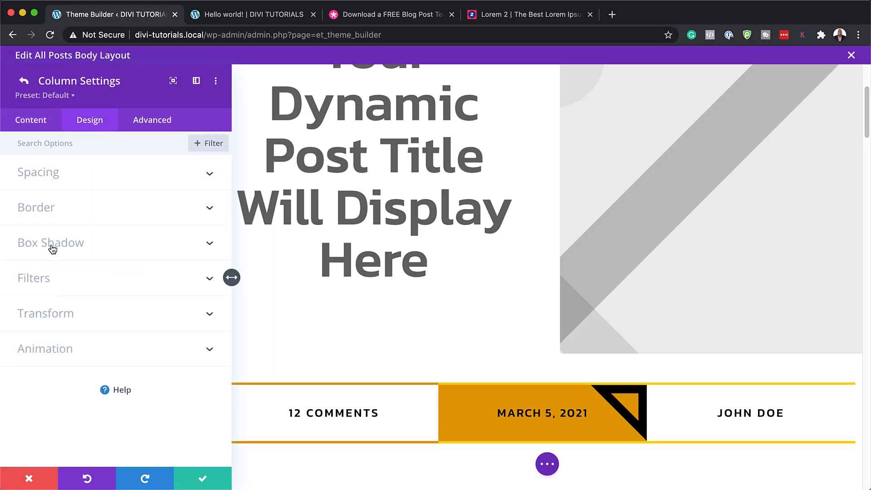
{"action": "left_click", "coordinate": [45, 205]}
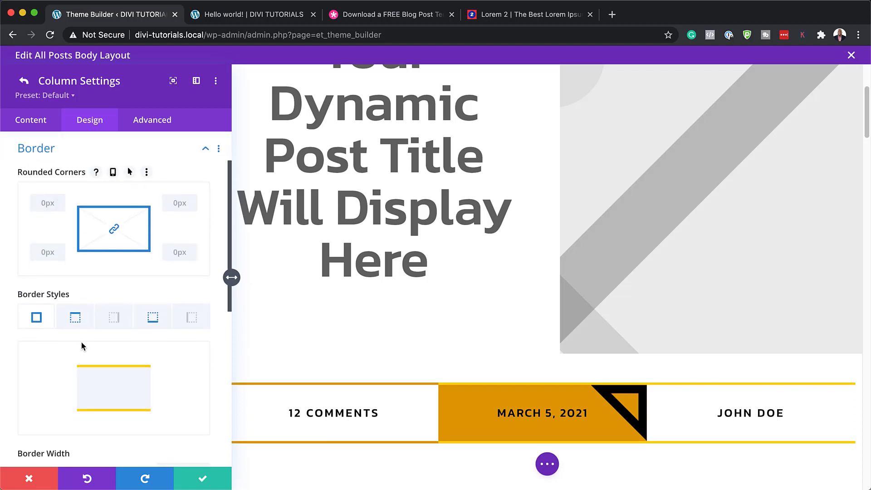
{"action": "left_click", "coordinate": [75, 317]}
{"action": "scroll", "coordinate": [77, 363], "scroll_direction": "down", "scroll_amount": 3}
{"action": "left_click", "coordinate": [112, 427]}
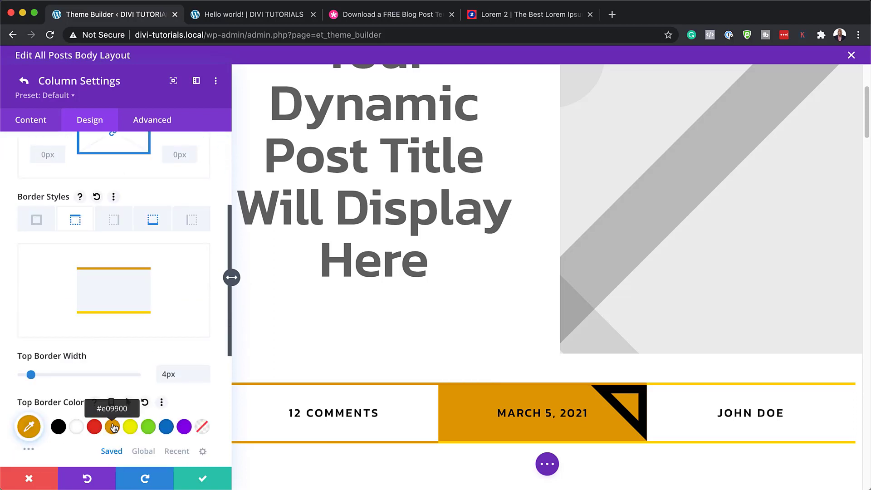
{"action": "left_click", "coordinate": [155, 222]}
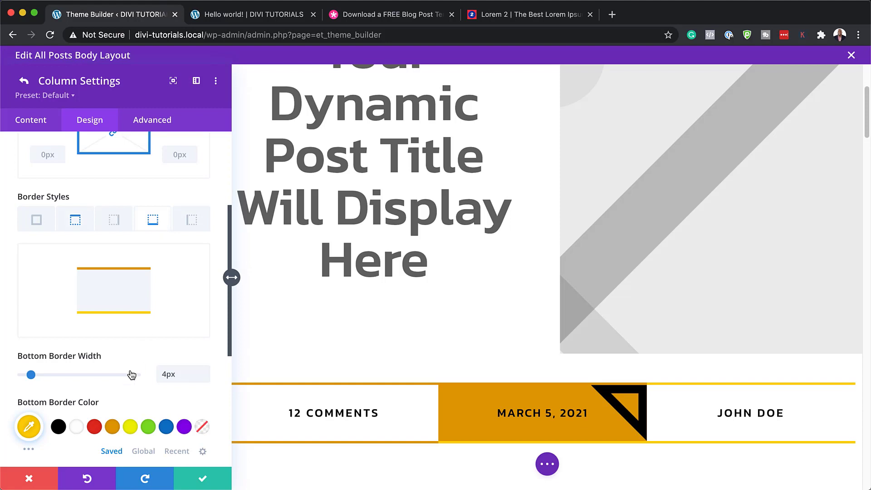
{"action": "left_click", "coordinate": [113, 427]}
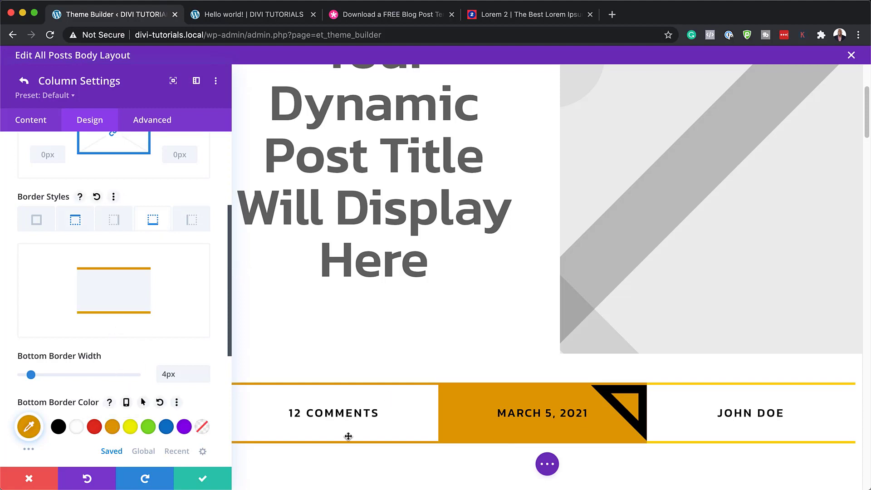
{"action": "left_click", "coordinate": [203, 480]}
{"action": "left_click", "coordinate": [204, 475]}
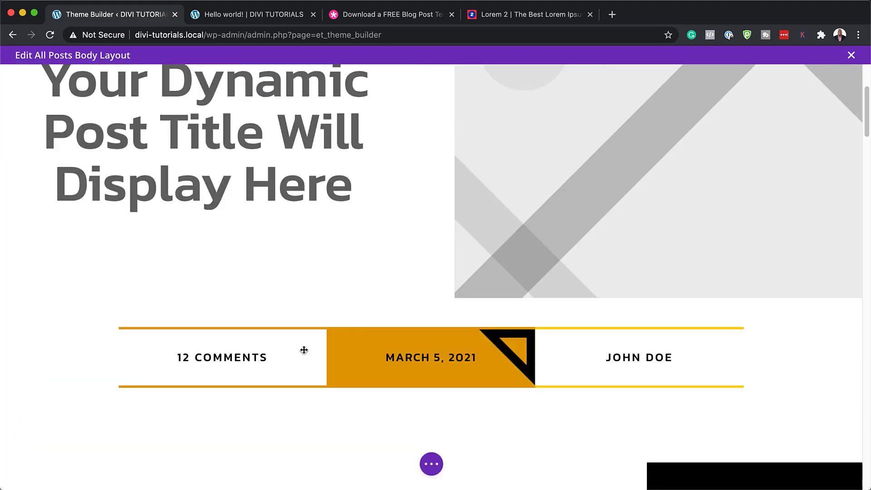
- Set the text color of the post publish date module to white and save the module
{"action": "mouse_move", "coordinate": [214, 356]}
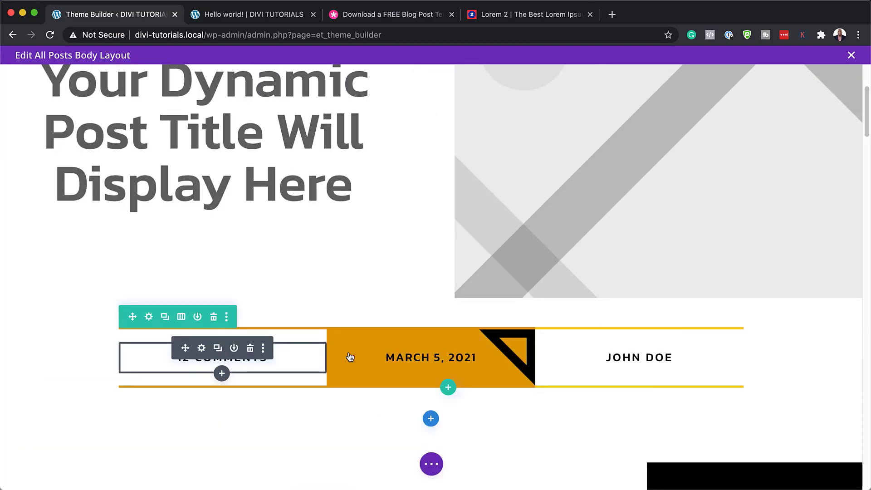
{"action": "mouse_move", "coordinate": [434, 361]}
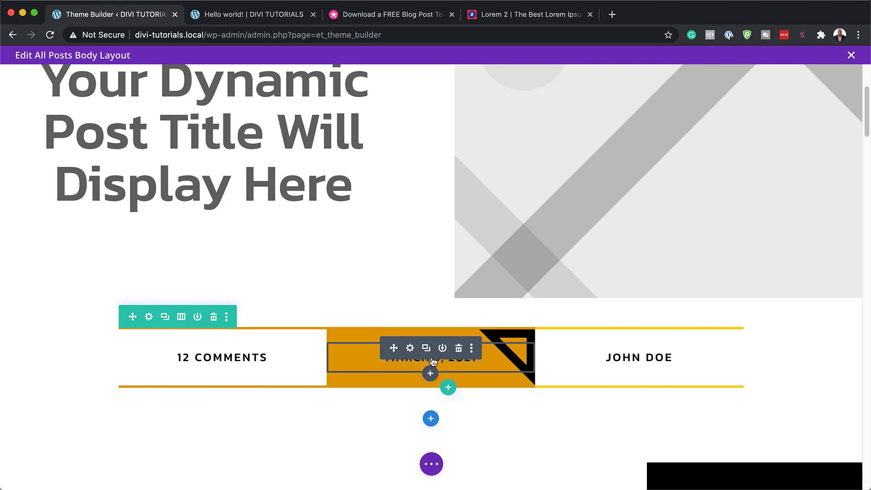
{"action": "left_click", "coordinate": [410, 348]}
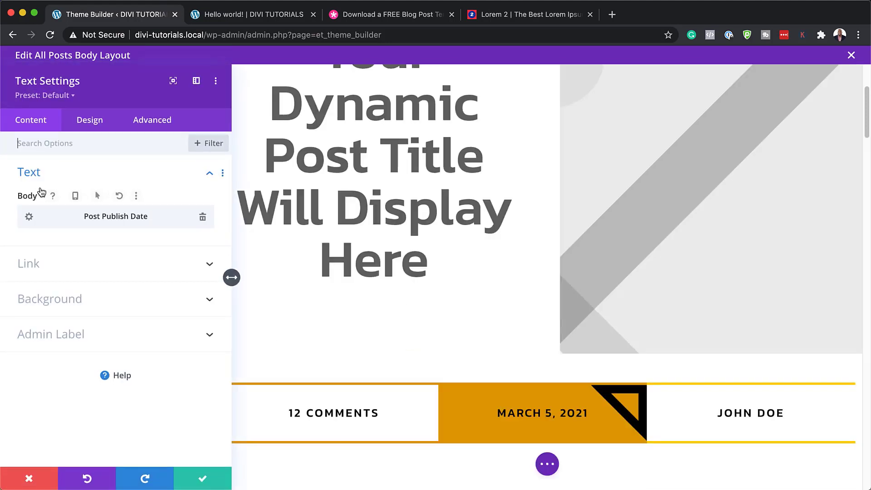
{"action": "left_click", "coordinate": [90, 123]}
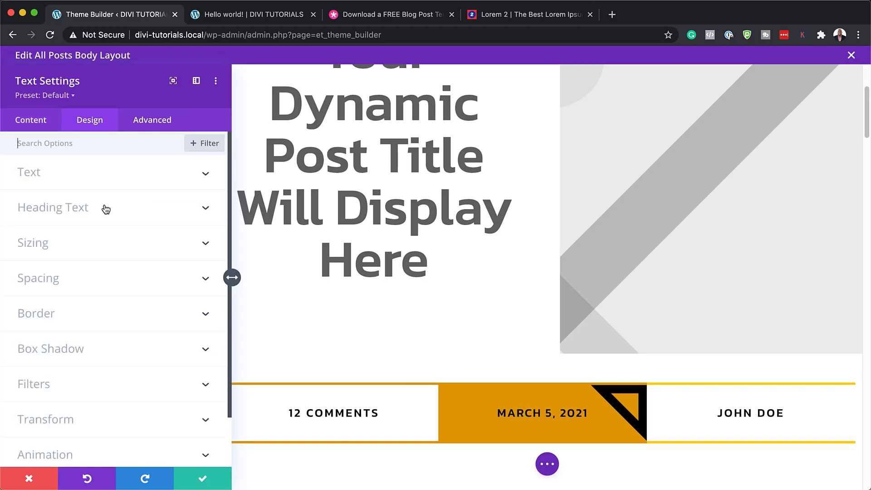
{"action": "left_click", "coordinate": [90, 182]}
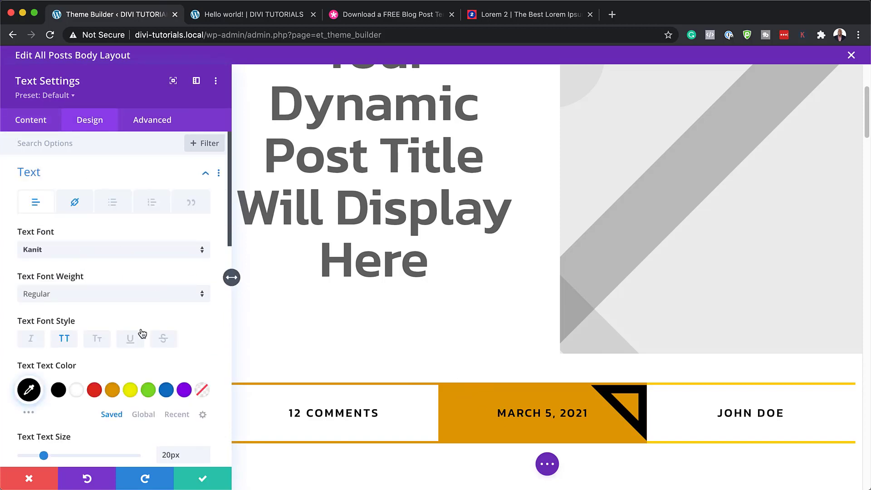
{"action": "left_click", "coordinate": [77, 391]}
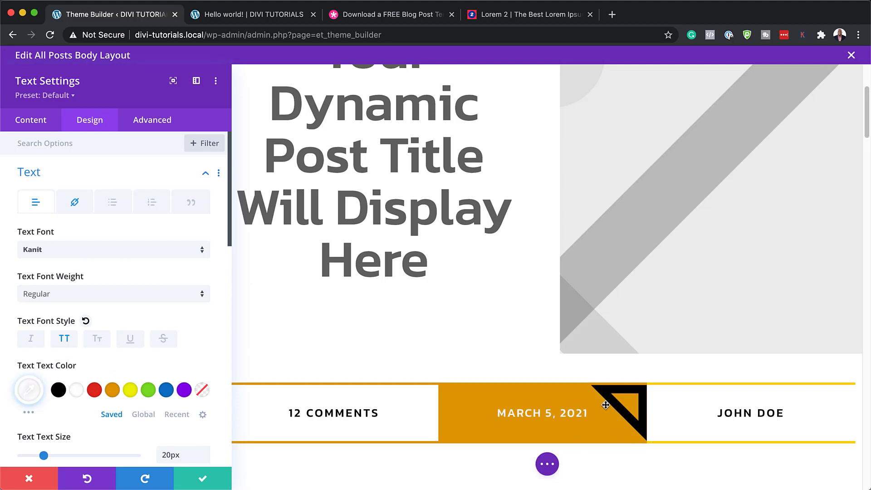
{"action": "left_click", "coordinate": [203, 482]}
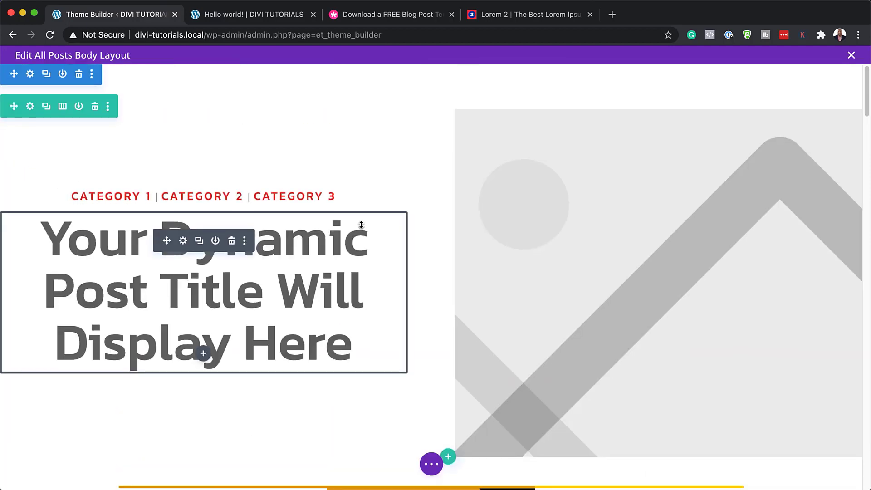
- Recolor the post content module's H1 heading text, trying black #000000 before choosing a custom grey, and save the module
{"action": "scroll", "coordinate": [362, 224], "scroll_direction": "down", "scroll_amount": 10}
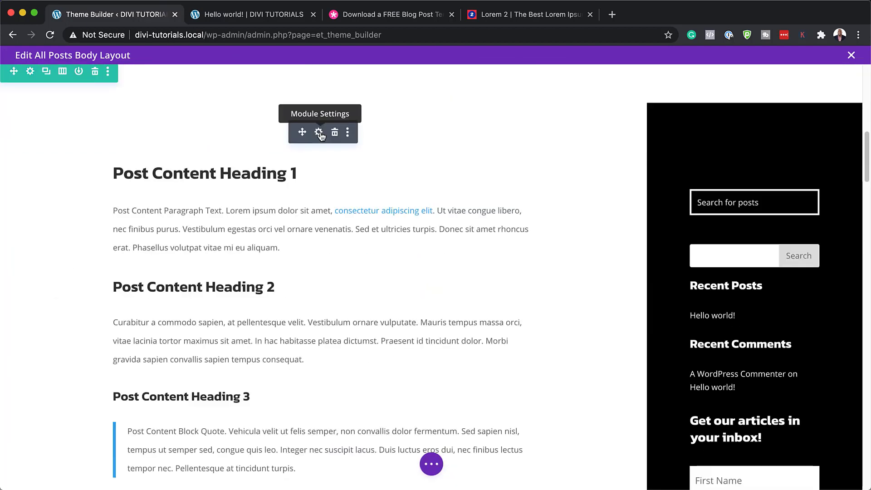
{"action": "left_click", "coordinate": [319, 132]}
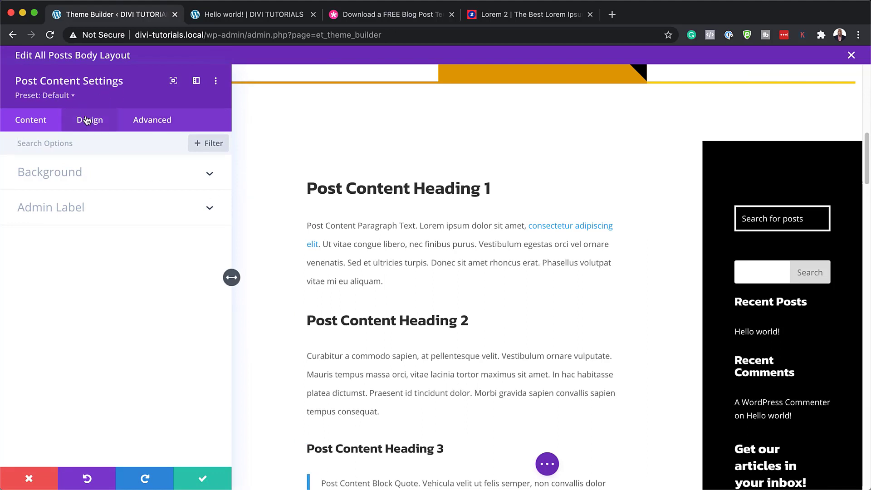
{"action": "left_click", "coordinate": [310, 177]}
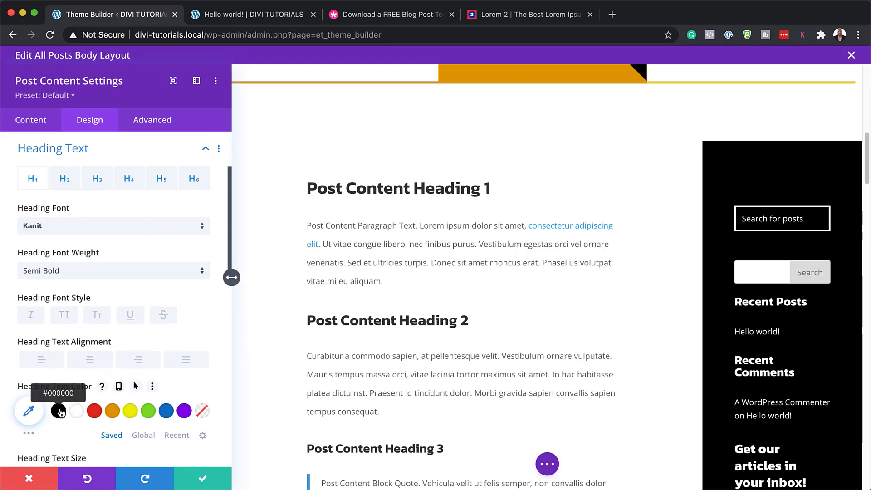
{"action": "left_click", "coordinate": [59, 411]}
{"action": "left_click", "coordinate": [31, 412]}
{"action": "scroll", "coordinate": [125, 424], "scroll_direction": "down", "scroll_amount": 3}
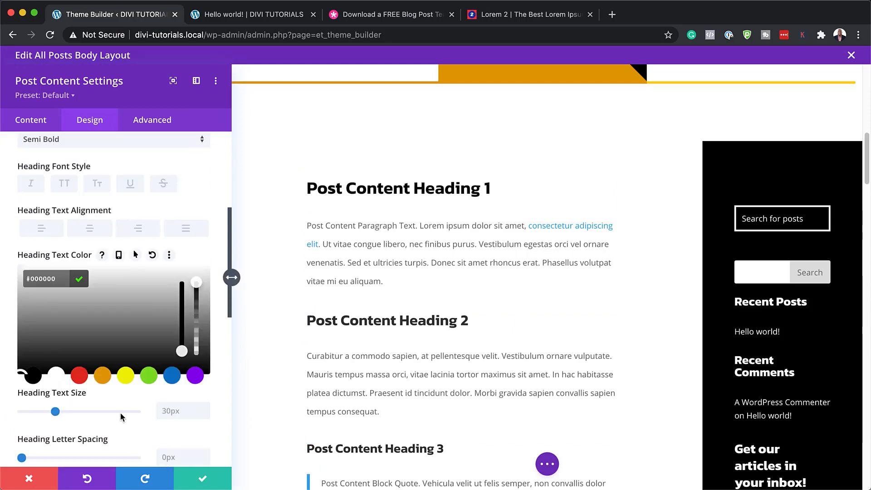
{"action": "left_click_drag", "start_coordinate": [52, 329], "coordinate": [20, 341]}
{"action": "left_click", "coordinate": [200, 479]}
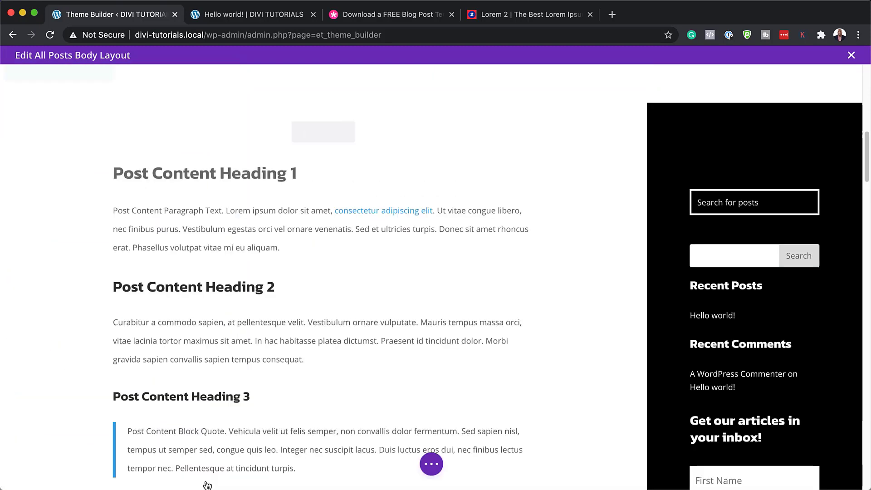
- Set the background color of the second (sidebar) column in the post content row to red and save the column and row
{"action": "scroll", "coordinate": [713, 193], "scroll_direction": "up", "scroll_amount": 3}
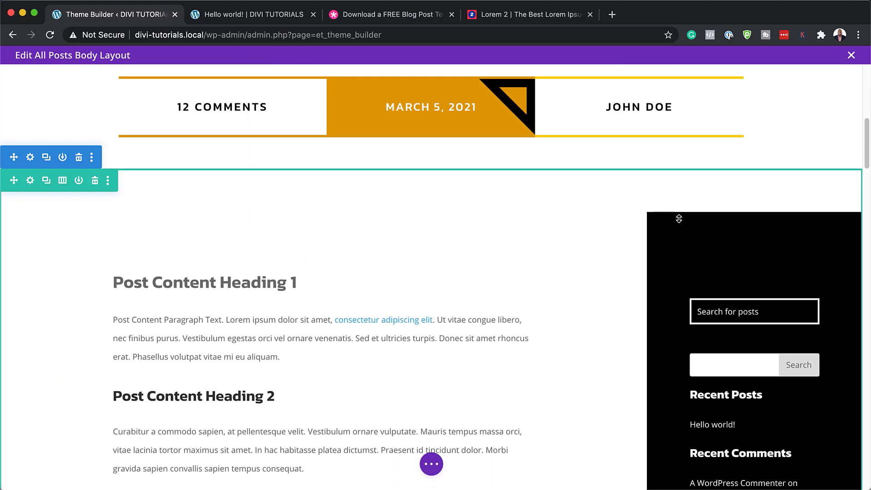
{"action": "left_click", "coordinate": [30, 181]}
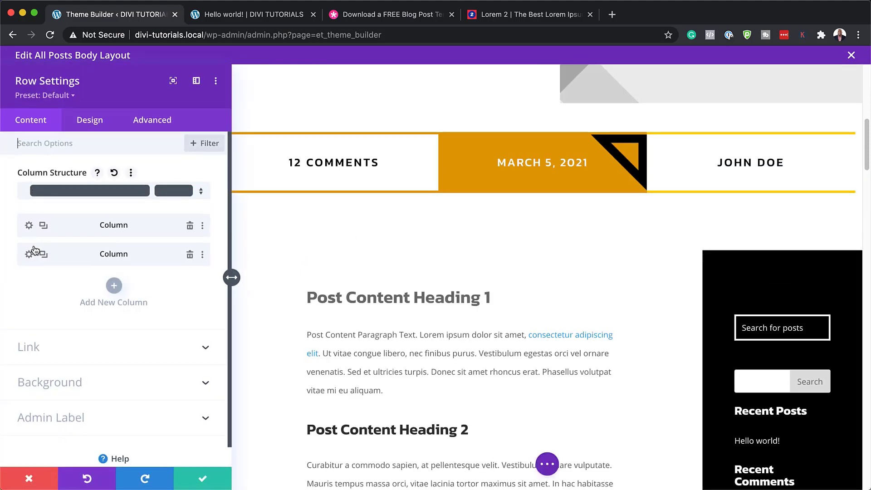
{"action": "left_click", "coordinate": [29, 255]}
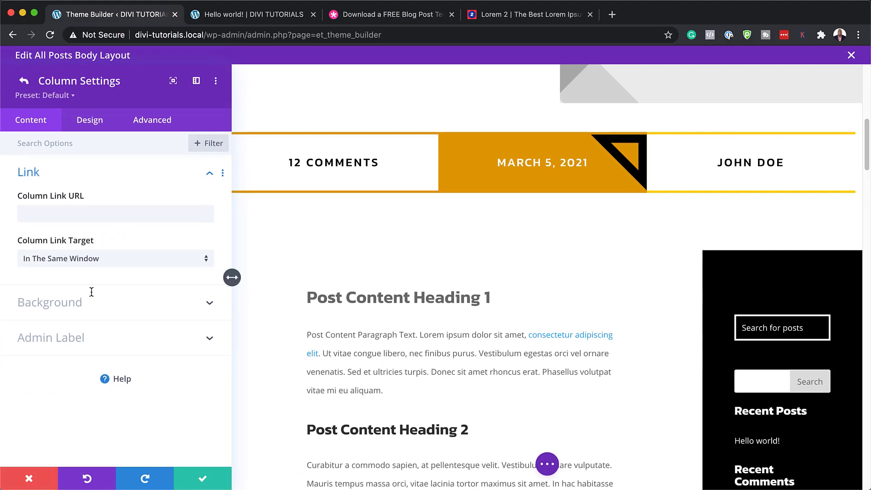
{"action": "left_click", "coordinate": [83, 304]}
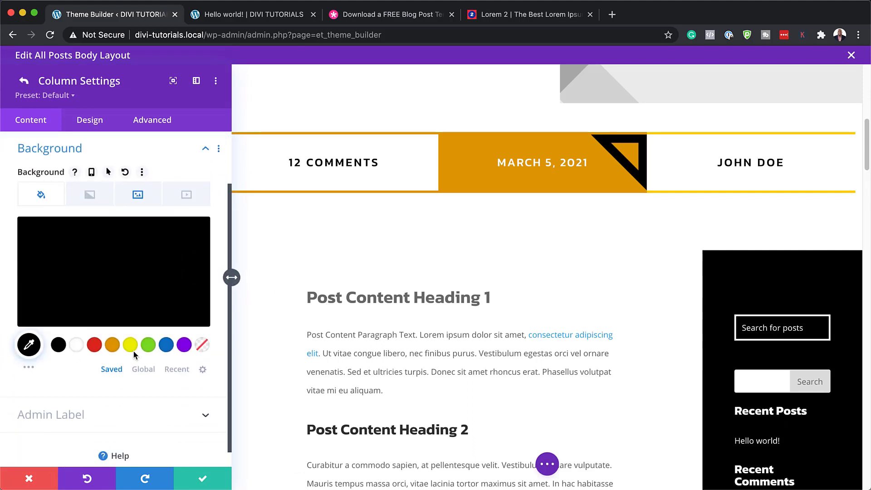
{"action": "left_click", "coordinate": [95, 347]}
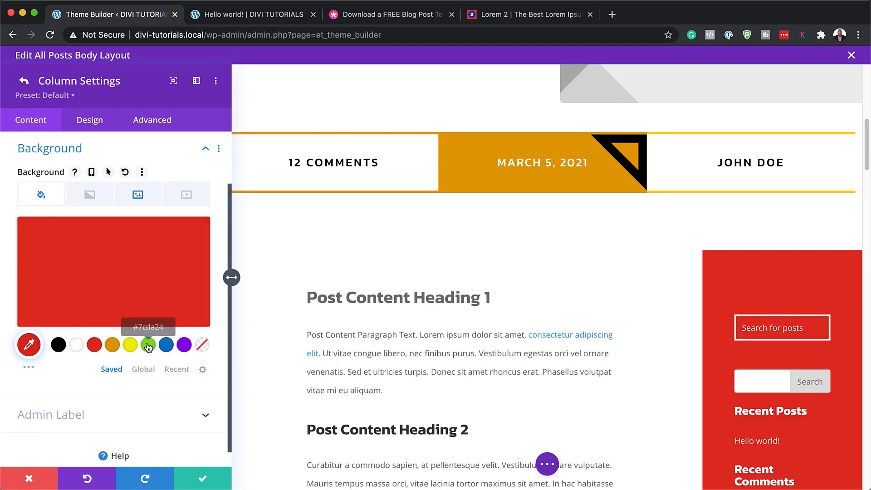
{"action": "scroll", "coordinate": [727, 326], "scroll_direction": "down", "scroll_amount": 5}
{"action": "scroll", "coordinate": [733, 324], "scroll_direction": "down", "scroll_amount": 7}
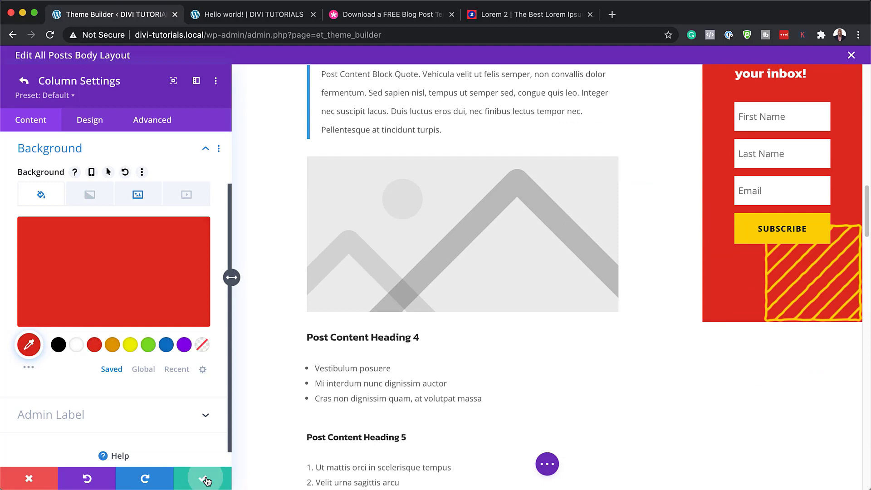
{"action": "left_click", "coordinate": [205, 480]}
{"action": "left_click", "coordinate": [211, 478]}
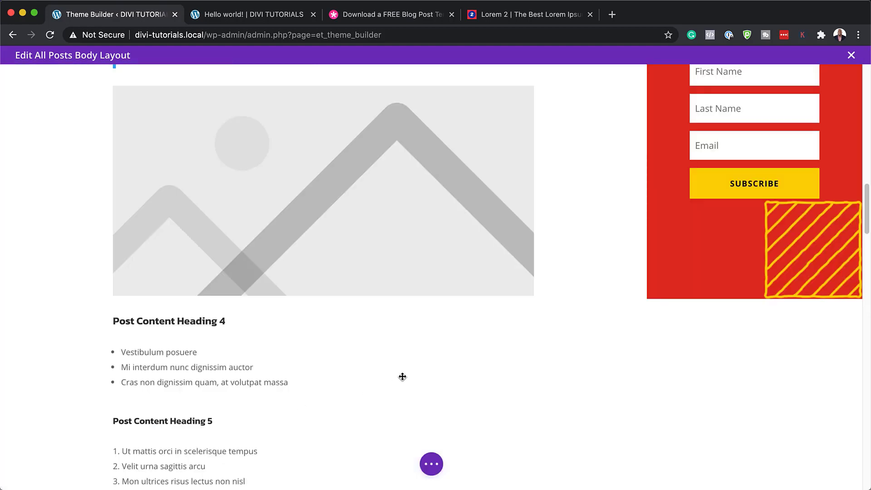
- Exit the All Posts body layout editor and discard the unsaved changes
{"action": "scroll", "coordinate": [422, 347], "scroll_direction": "down", "scroll_amount": 5}
{"action": "scroll", "coordinate": [423, 347], "scroll_direction": "down", "scroll_amount": 8}
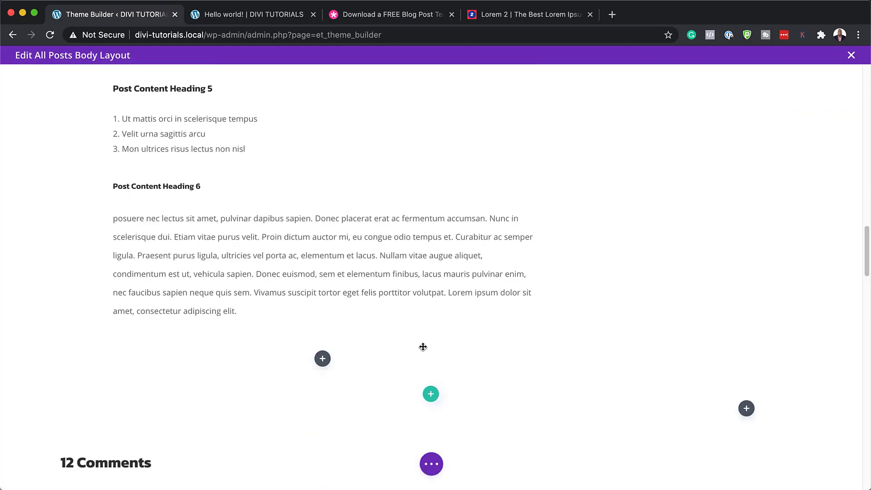
{"action": "scroll", "coordinate": [423, 347], "scroll_direction": "down", "scroll_amount": 4}
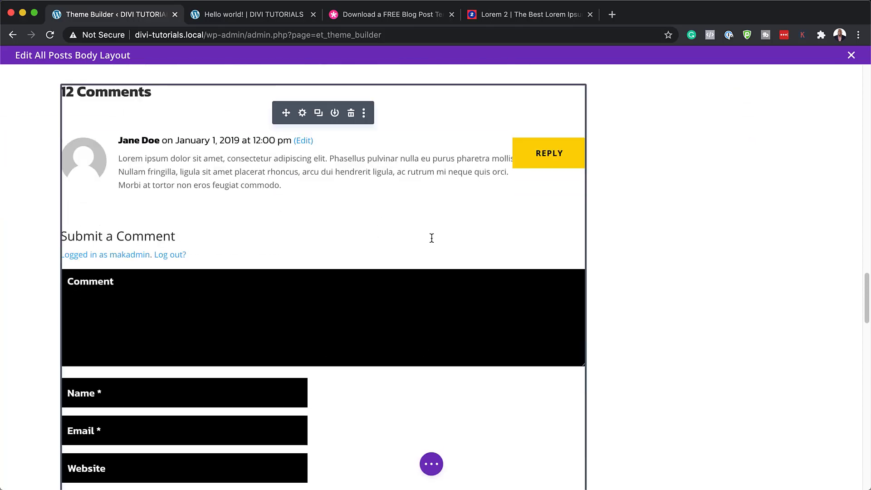
{"action": "scroll", "coordinate": [380, 376], "scroll_direction": "down", "scroll_amount": 3}
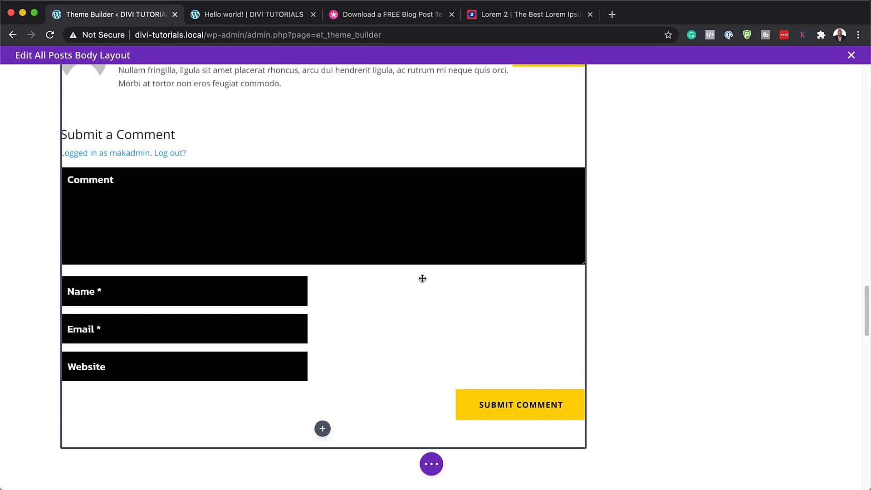
{"action": "scroll", "coordinate": [423, 279], "scroll_direction": "up", "scroll_amount": 13}
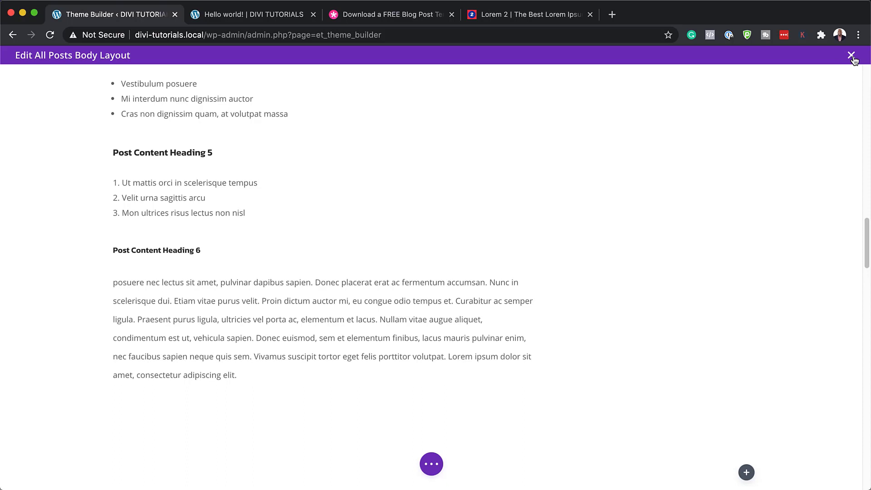
{"action": "left_click", "coordinate": [432, 467]}
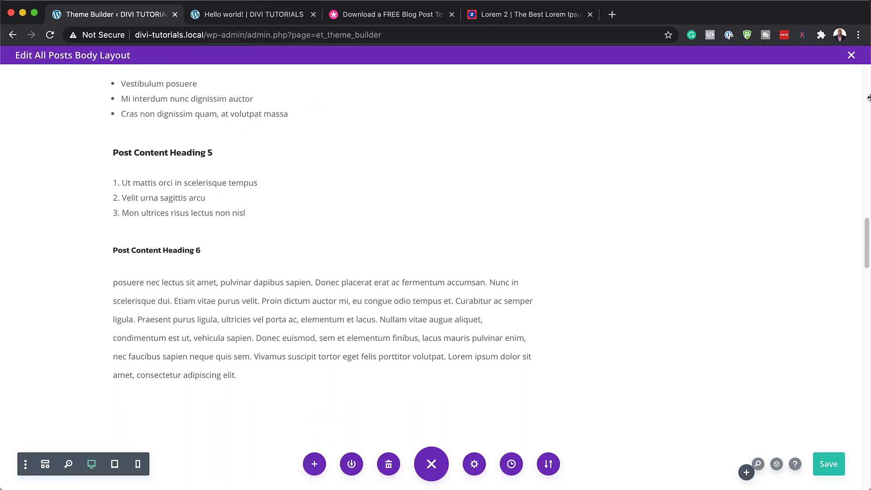
{"action": "left_click", "coordinate": [852, 56]}
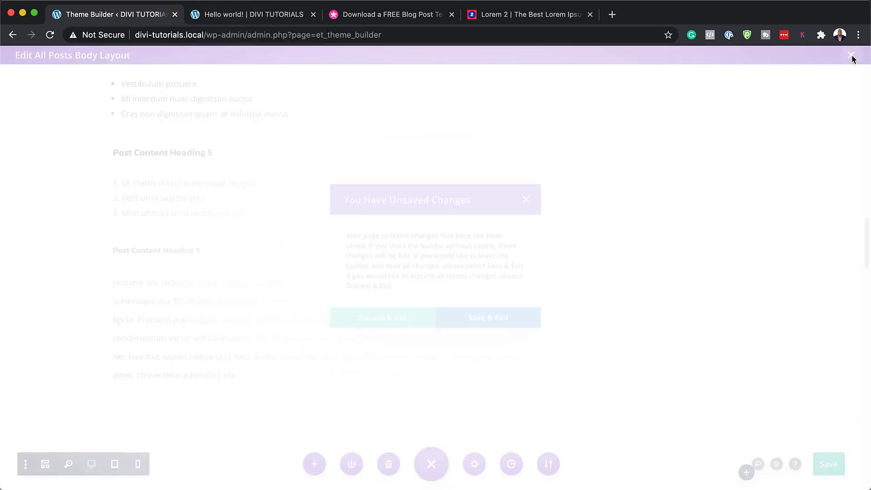
{"action": "left_click", "coordinate": [386, 325]}
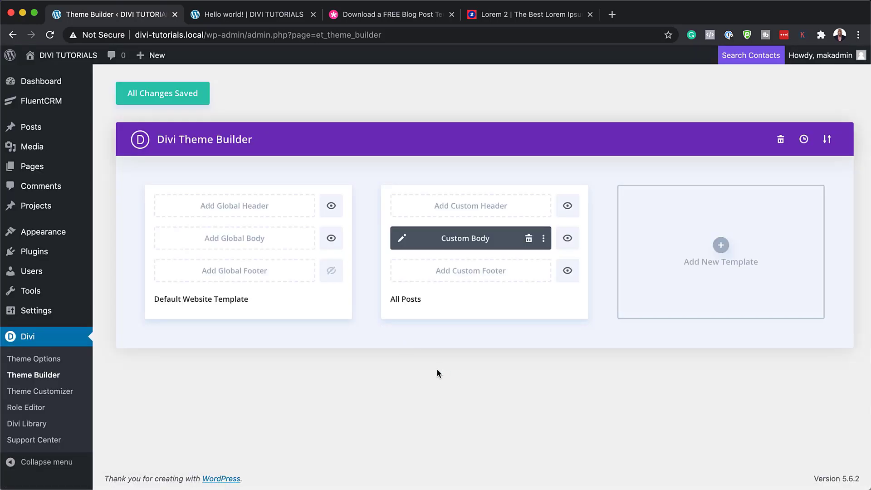